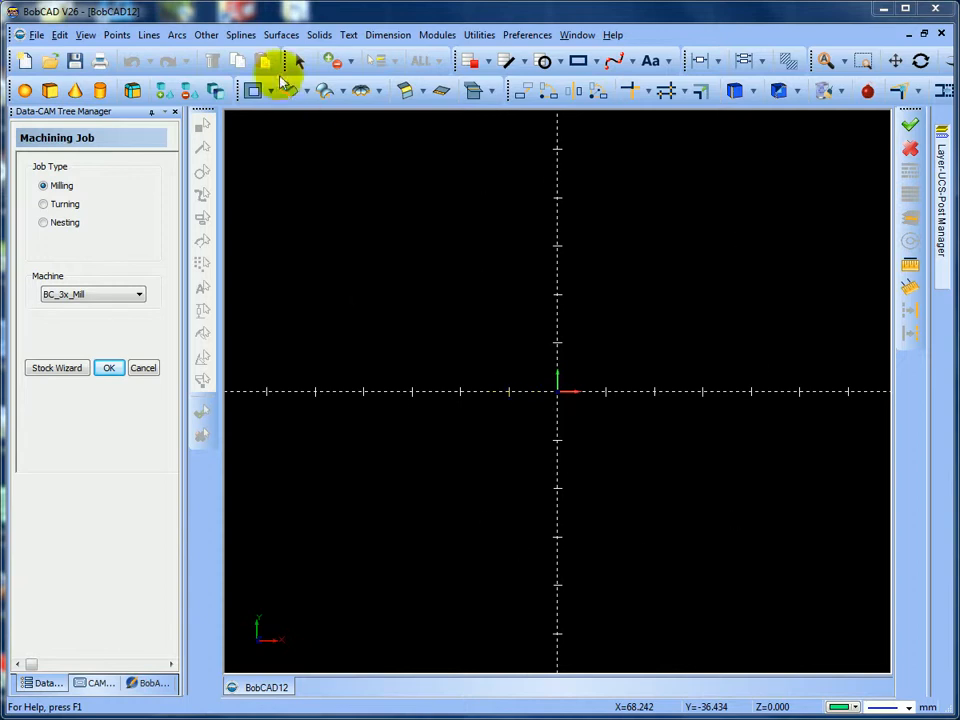
Start a rectangle with a length of 100 mm and a width of 100 mm.
left_click(208, 36)
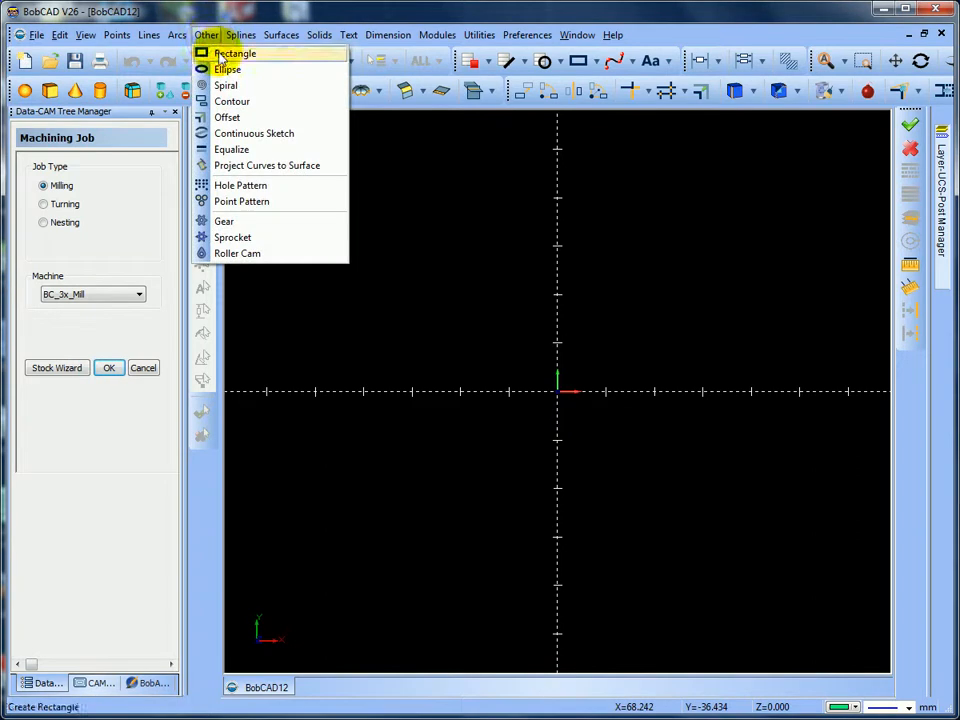
left_click(212, 52)
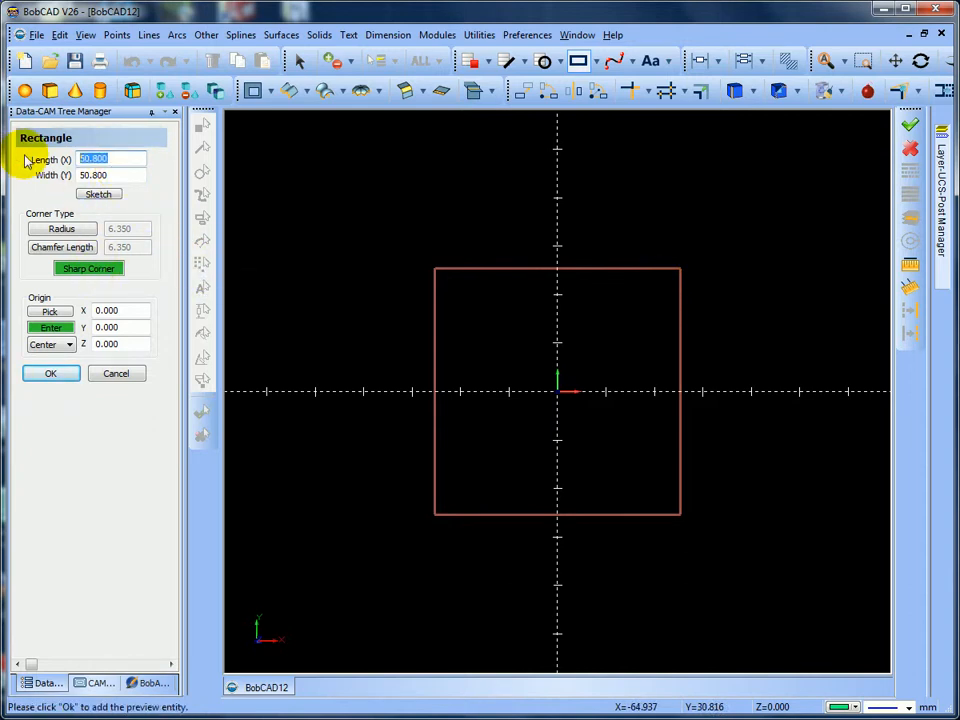
type("100")
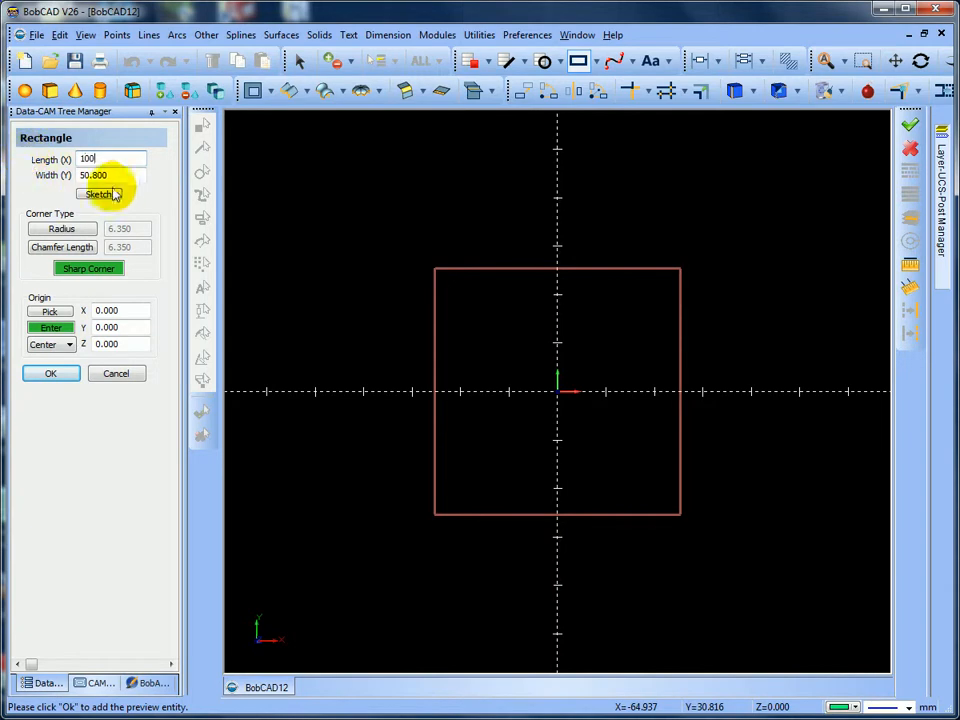
left_click(119, 175)
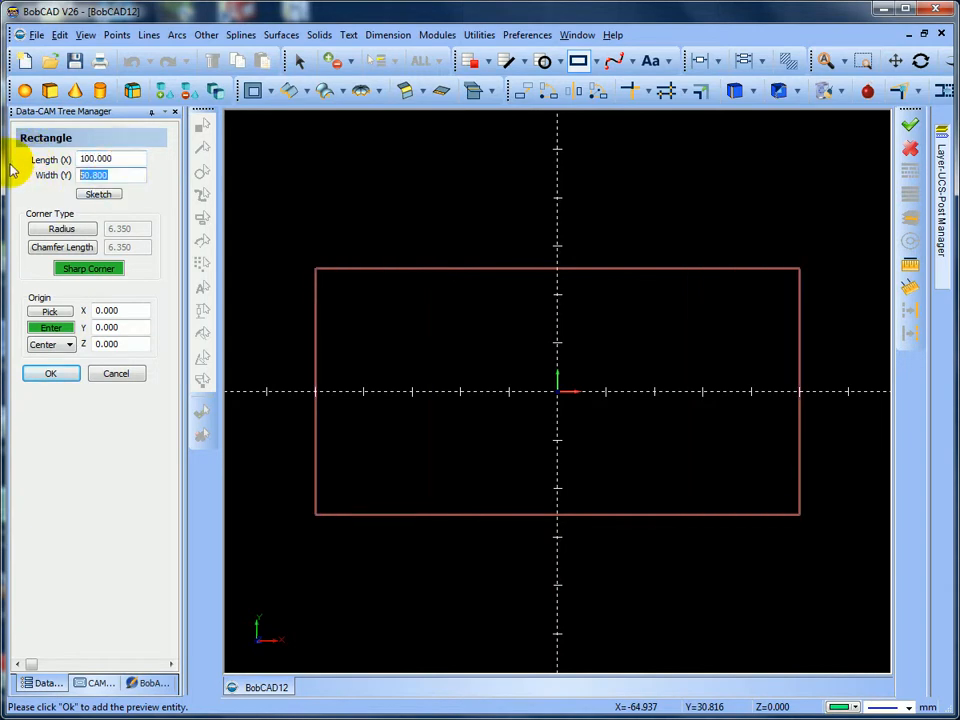
type("1")
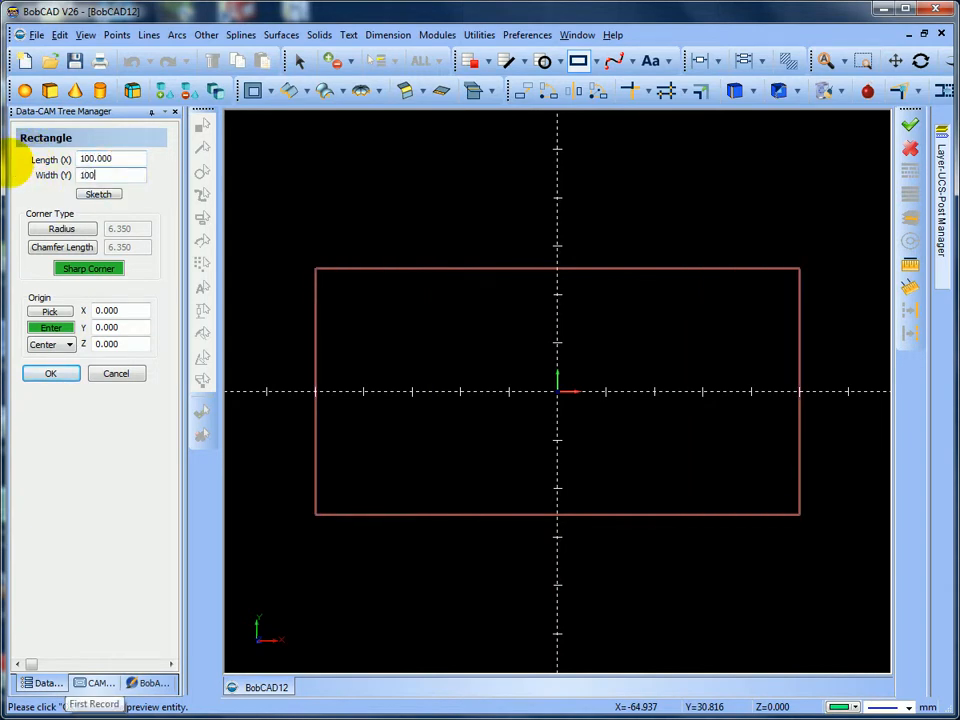
type("00")
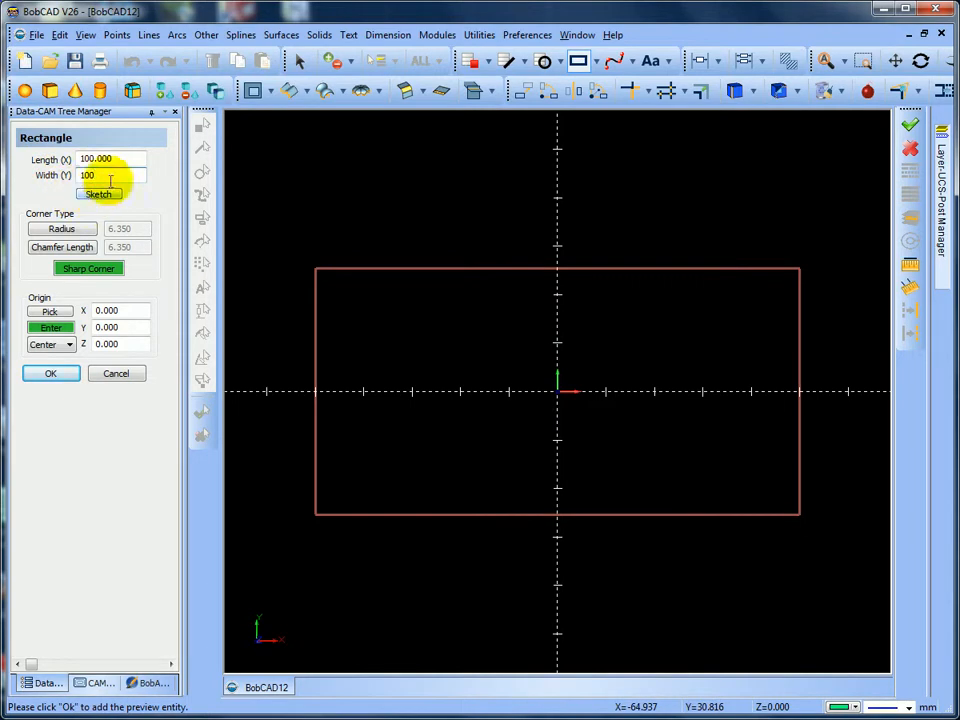
Try rounding the rectangle's corners with a radius of 20 mm.
left_click(82, 229)
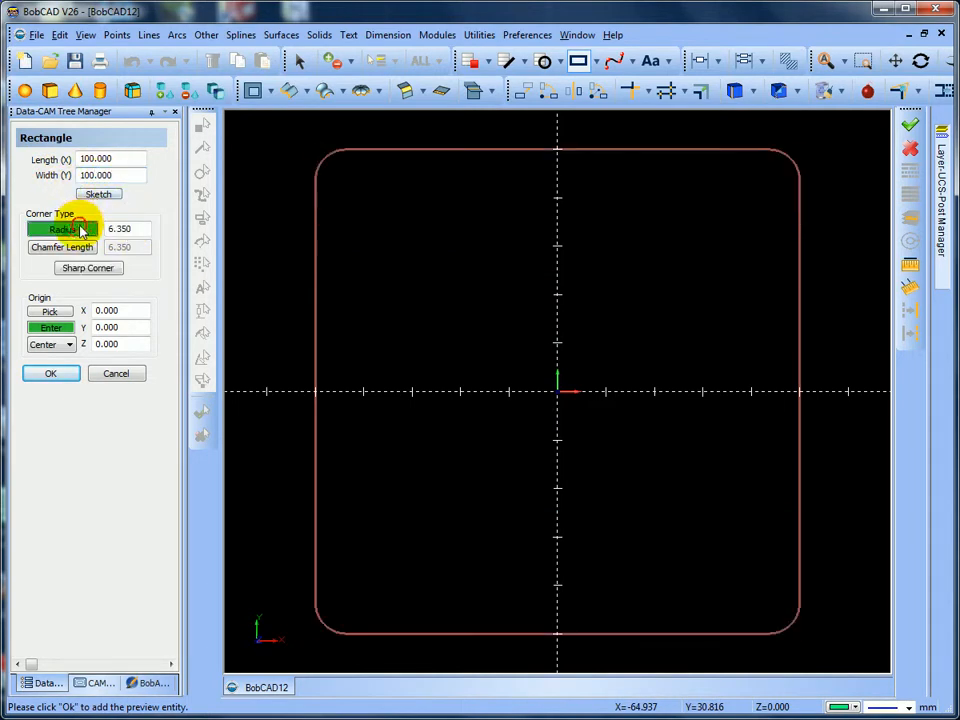
left_click(121, 228)
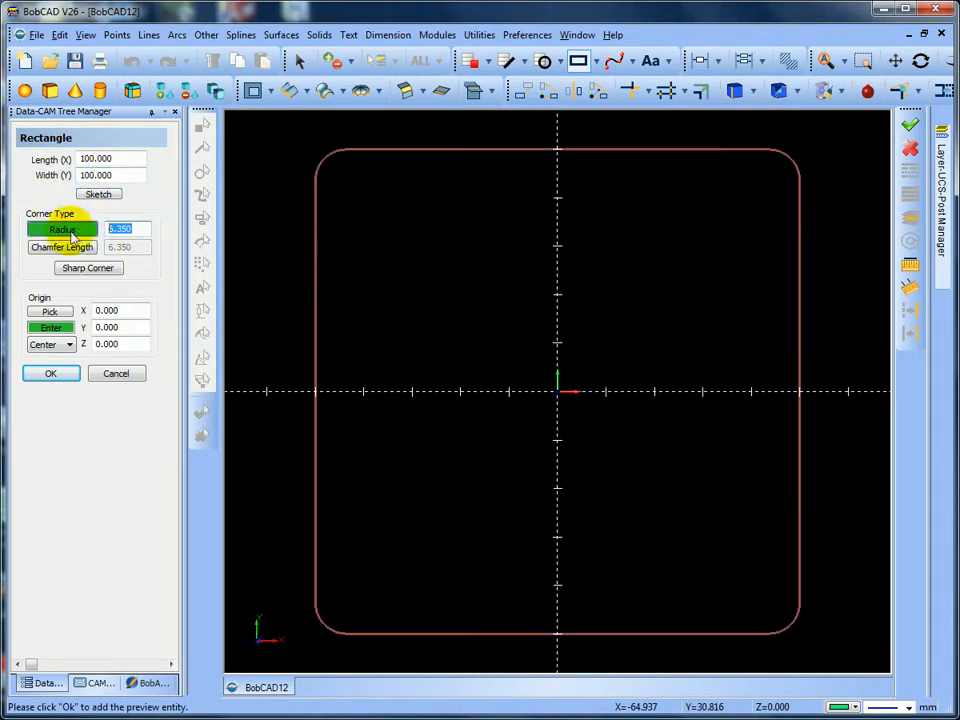
type("20")
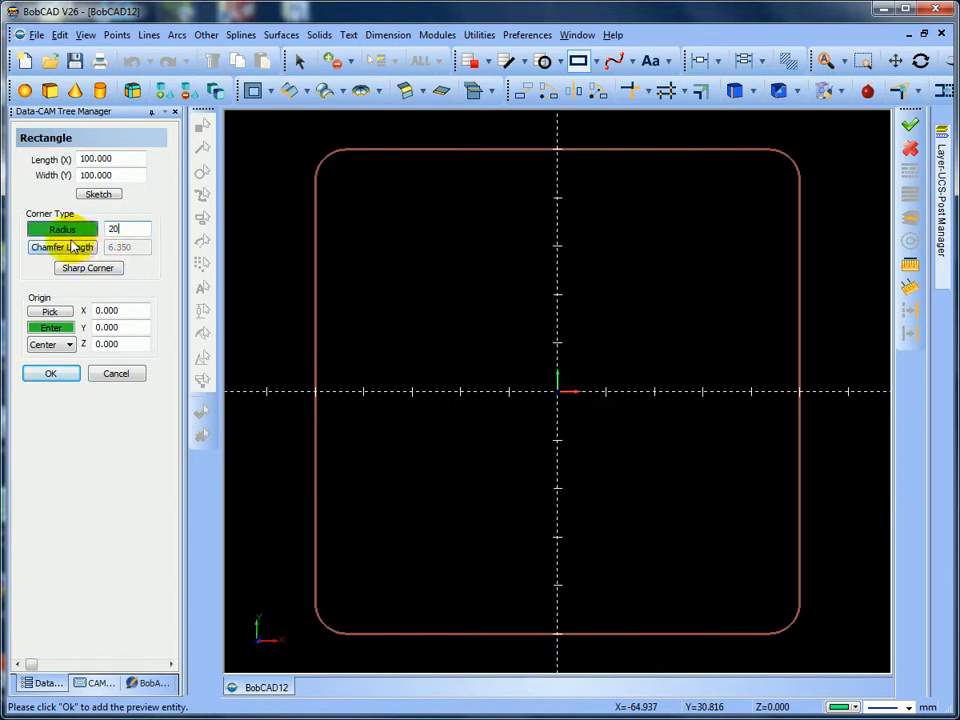
Try chamfered corners on the rectangle with a chamfer length of 20 mm.
left_click(62, 247)
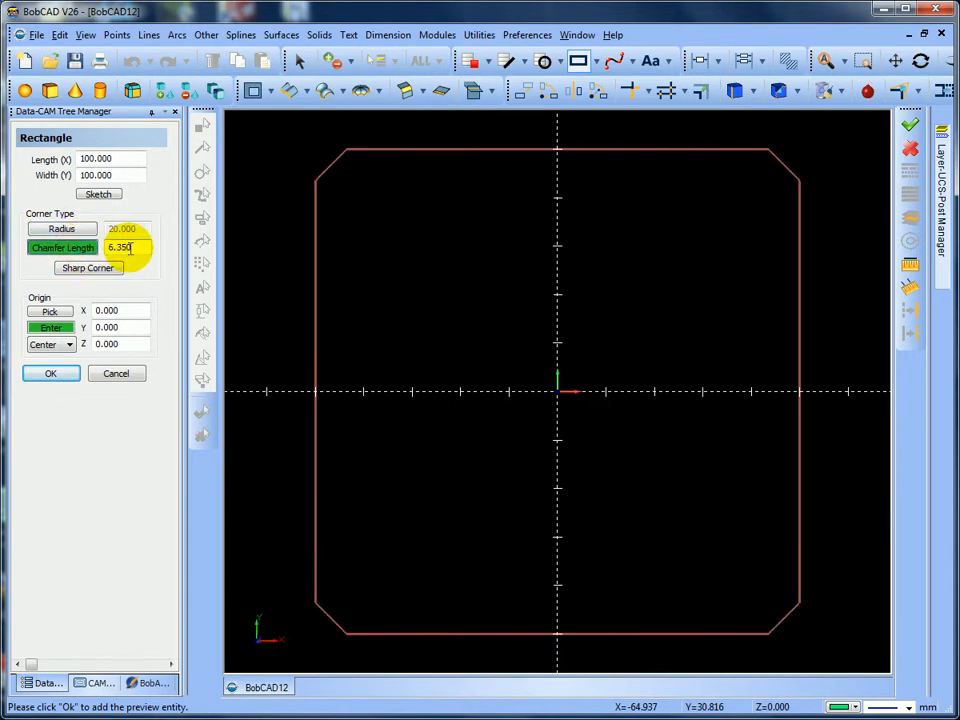
left_click(78, 229)
left_click(90, 248)
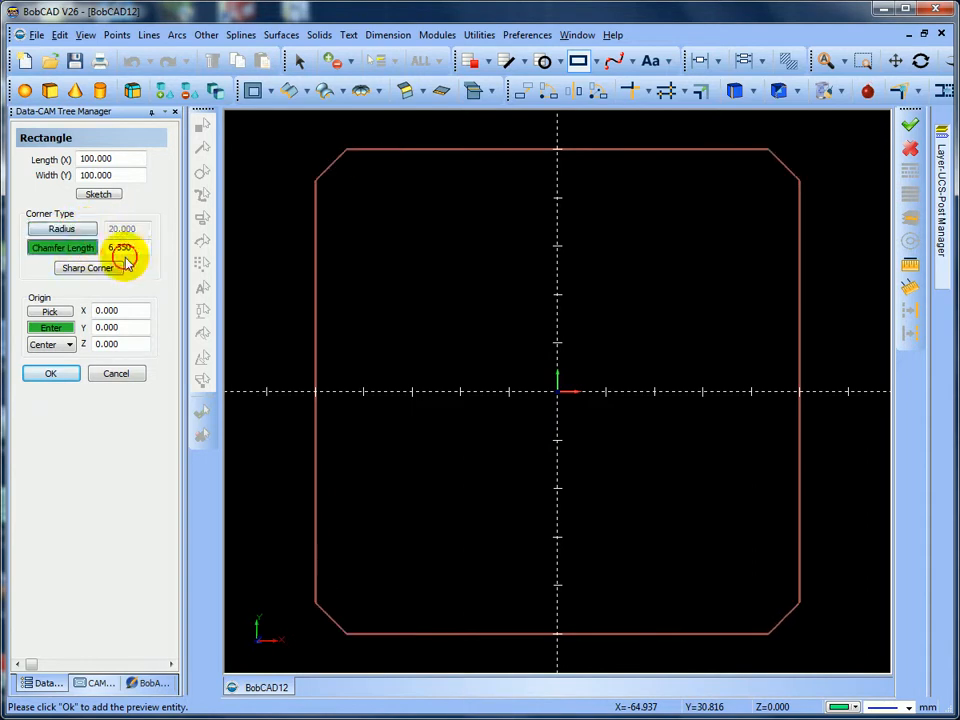
double_click(135, 247)
type("20")
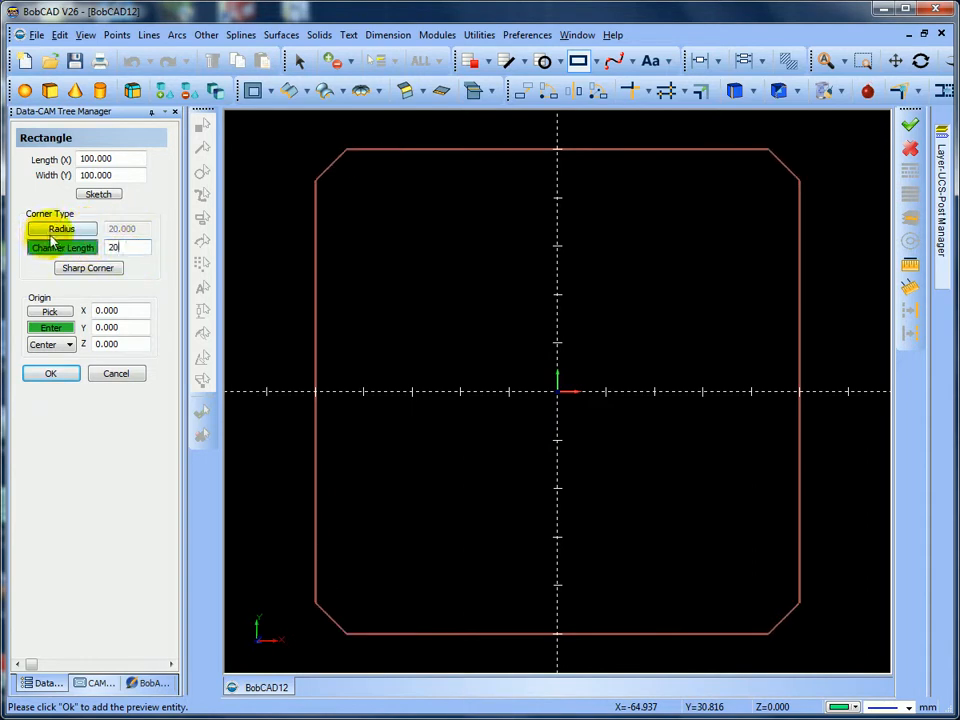
key("Return")
Compare the rectangle's radius and chamfer corner types, and return it to sharp corners.
left_click(82, 229)
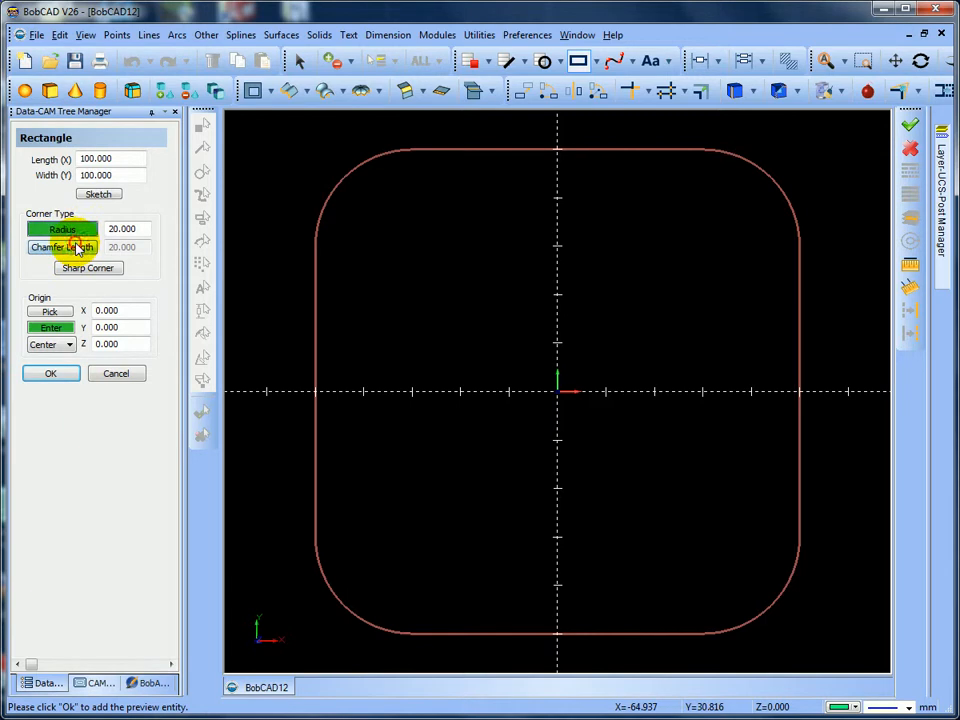
left_click(77, 248)
left_click(86, 229)
left_click(82, 249)
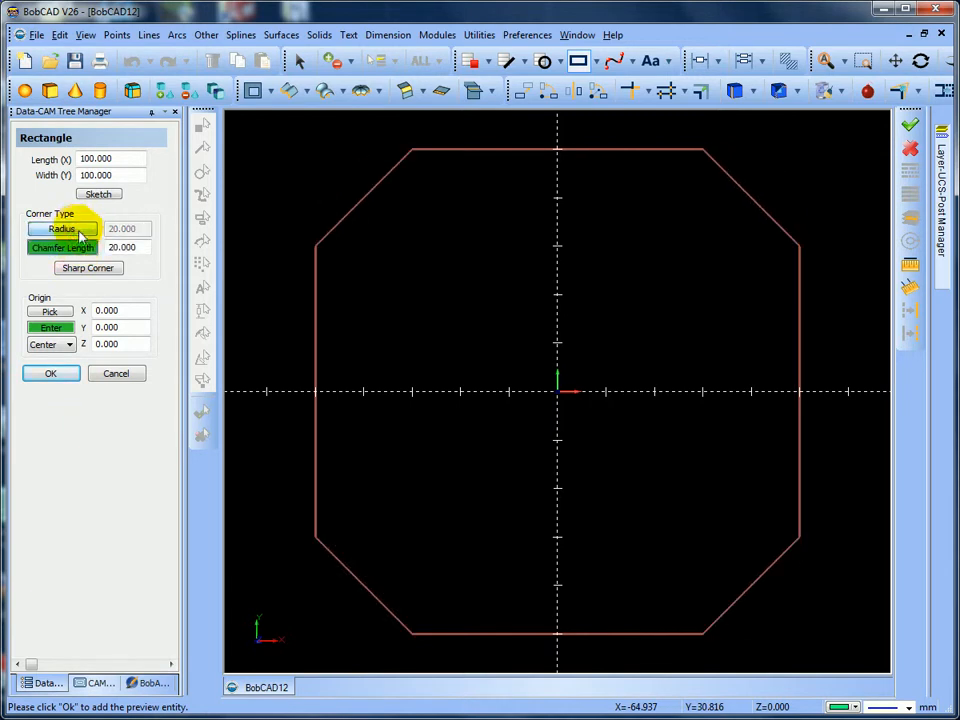
left_click(71, 229)
left_click(80, 246)
left_click(80, 230)
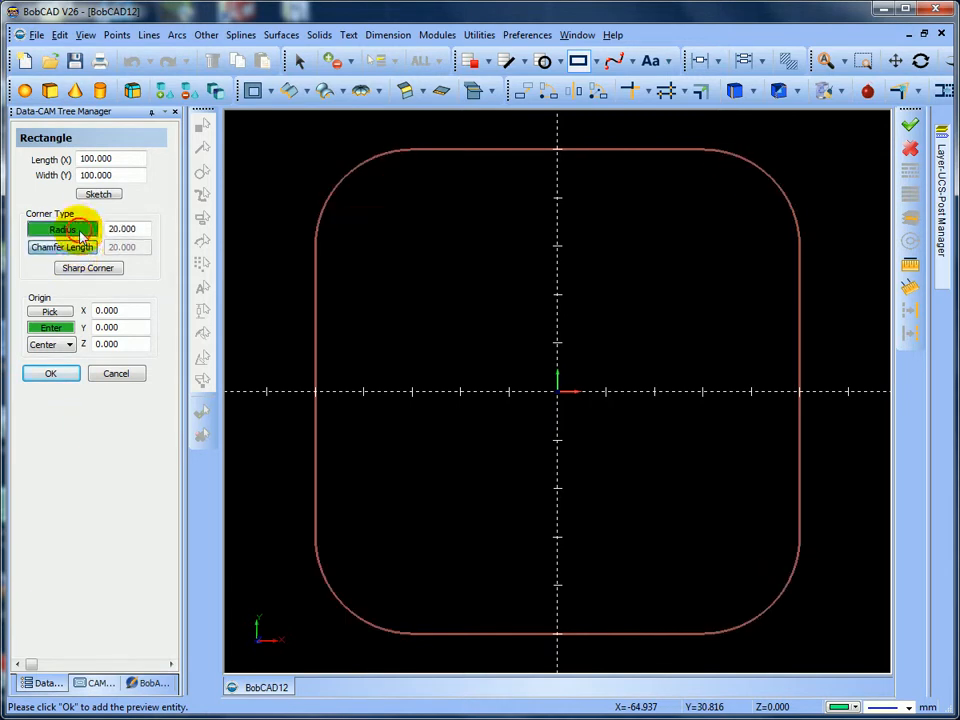
left_click(78, 247)
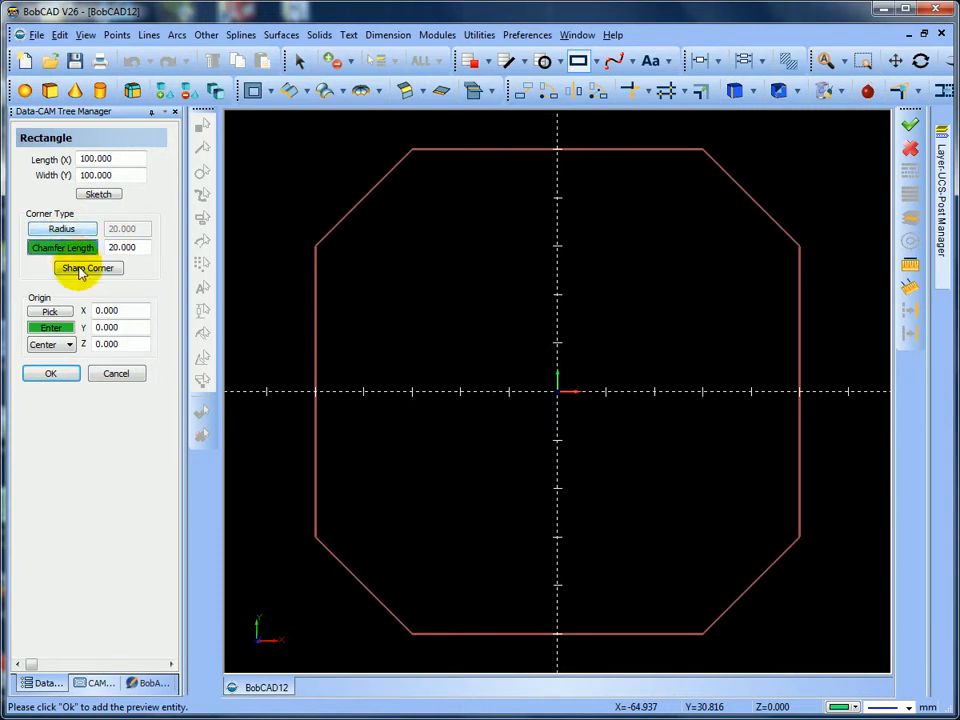
left_click(82, 268)
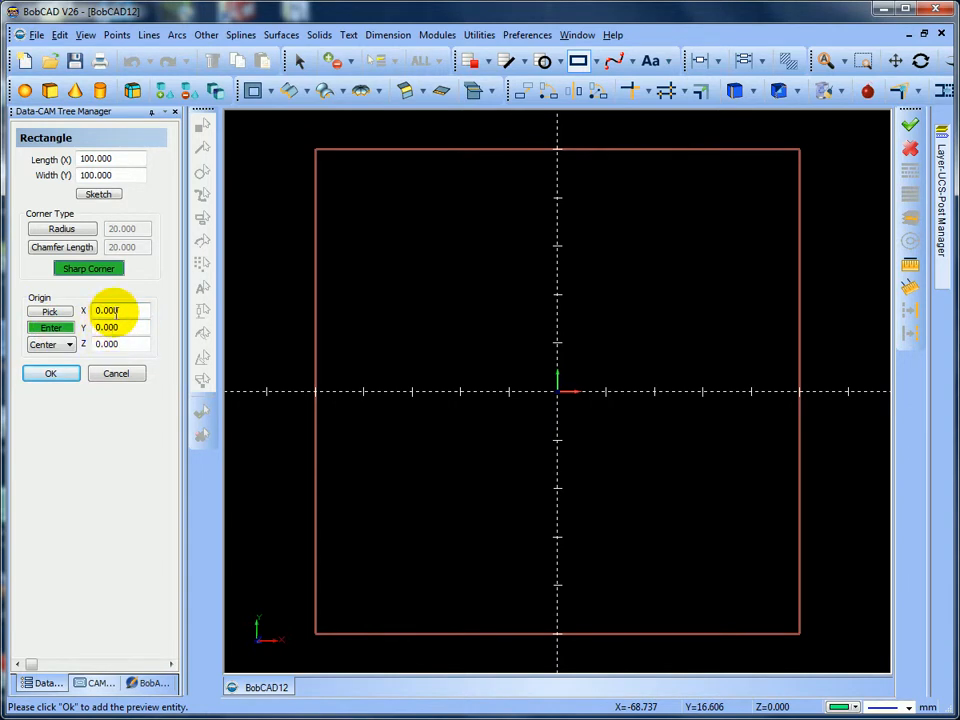
Try placing the rectangle by a picked origin, using Bottom Right and Top as its reference point.
left_click(48, 311)
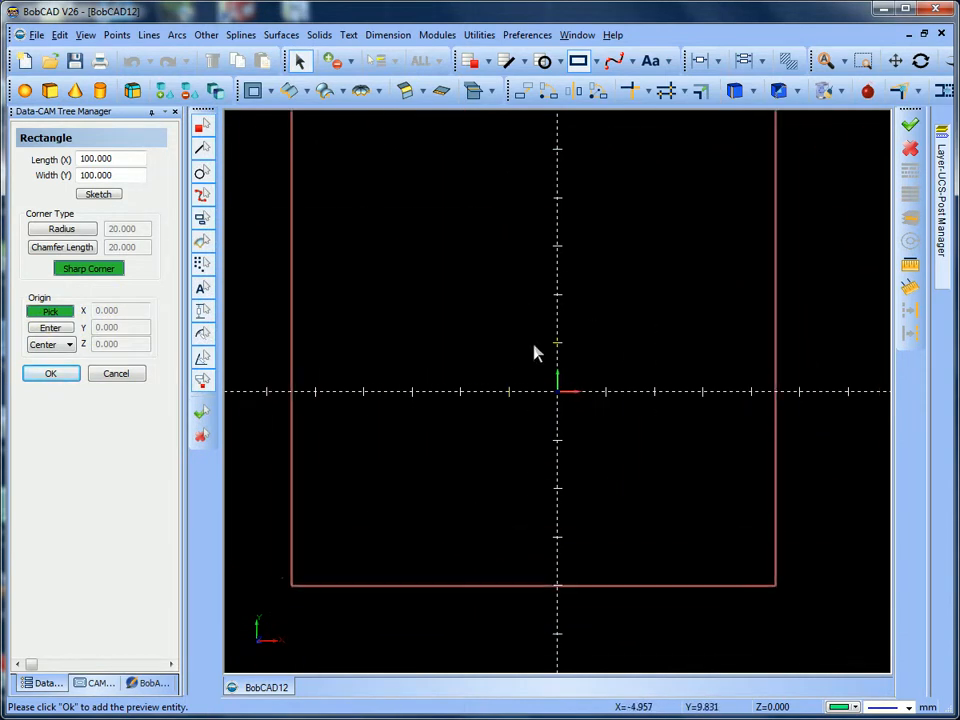
left_click(40, 345)
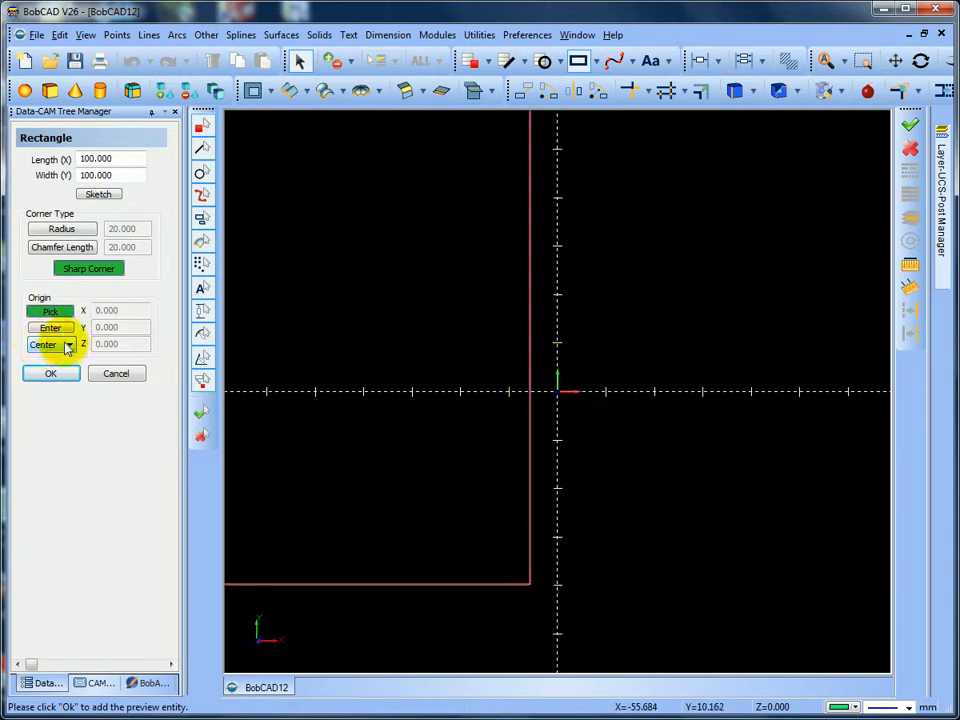
left_click(66, 344)
left_click(43, 366)
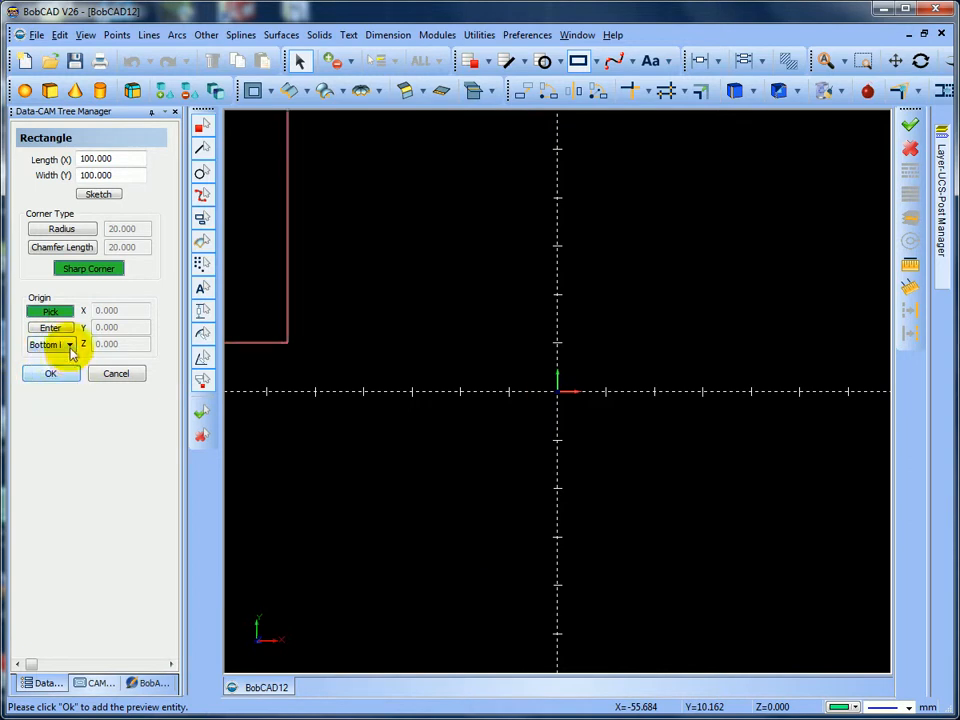
left_click(69, 344)
left_click(43, 403)
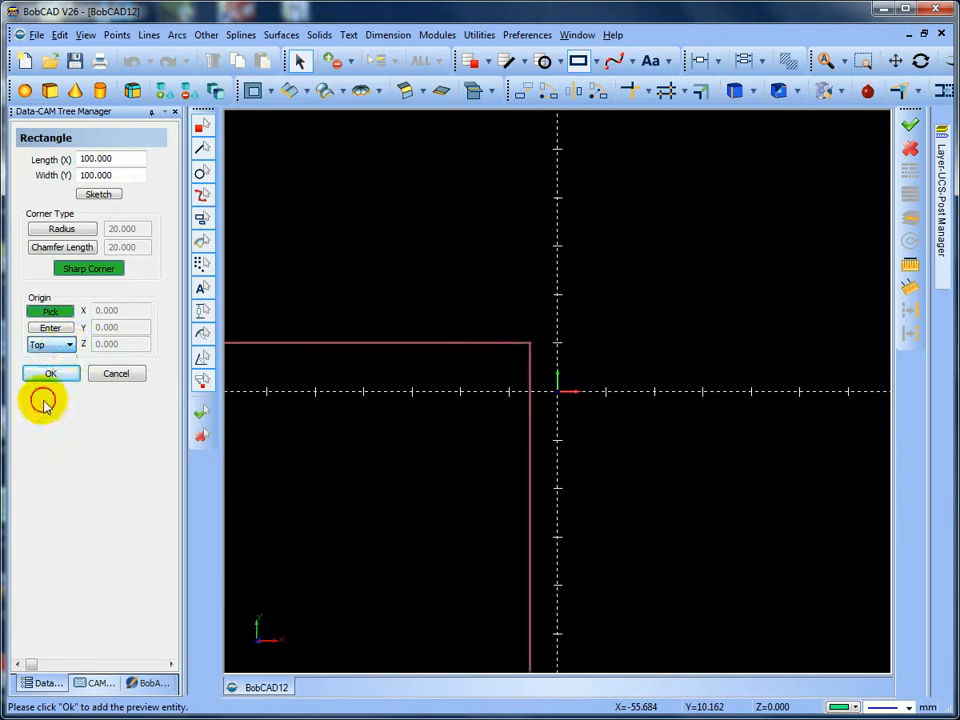
Return to entered origin coordinates and try Bottom Right, Bottom and Left as the rectangle's reference point.
left_click(50, 327)
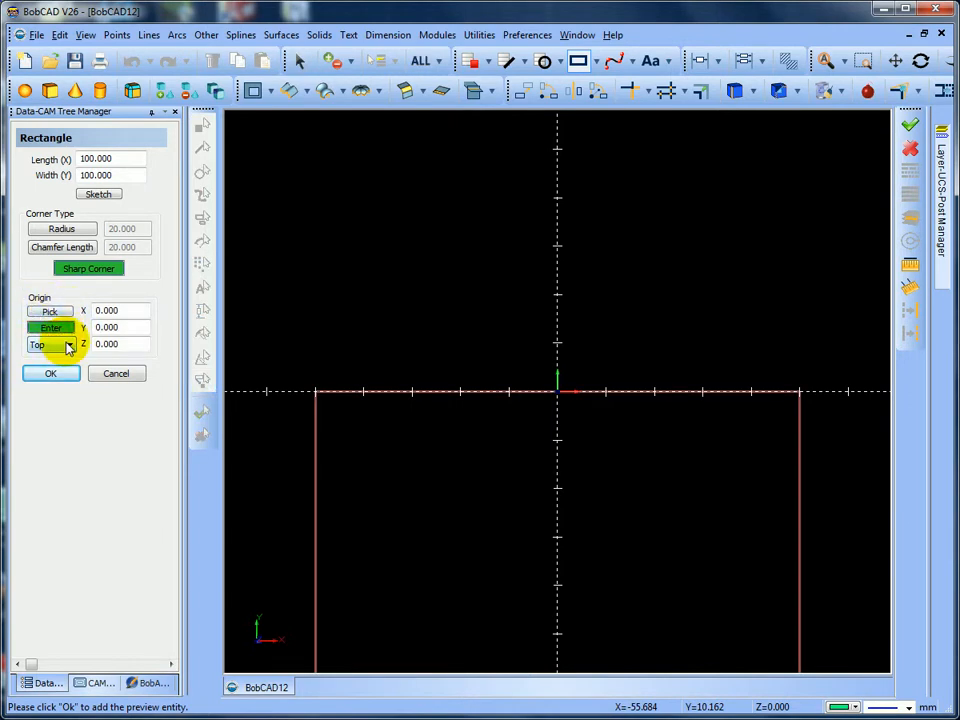
left_click(68, 345)
left_click(45, 373)
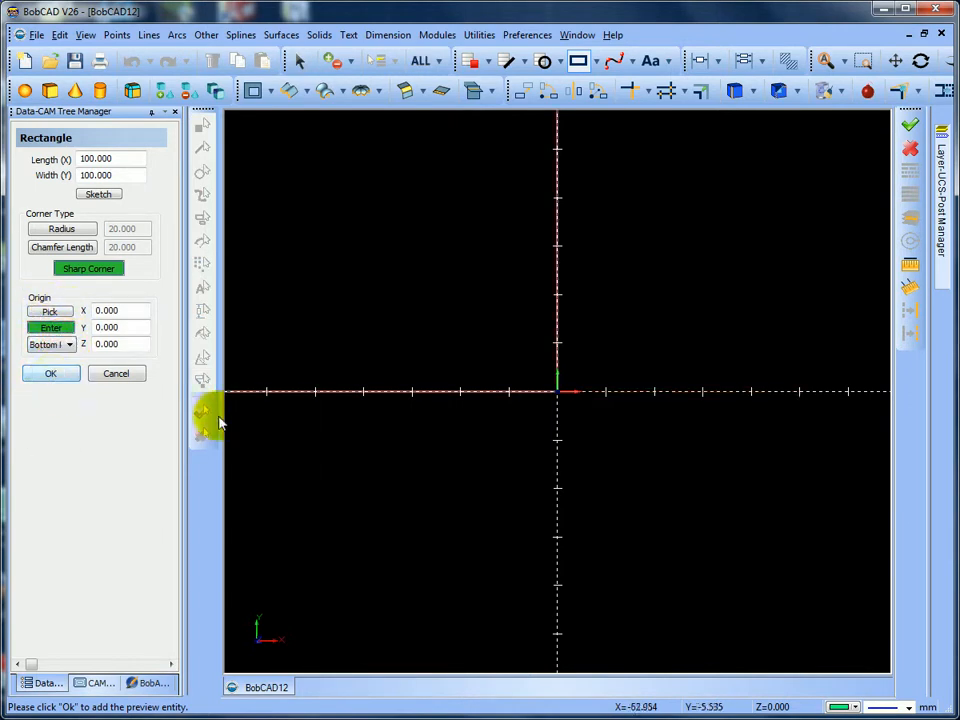
left_click(68, 344)
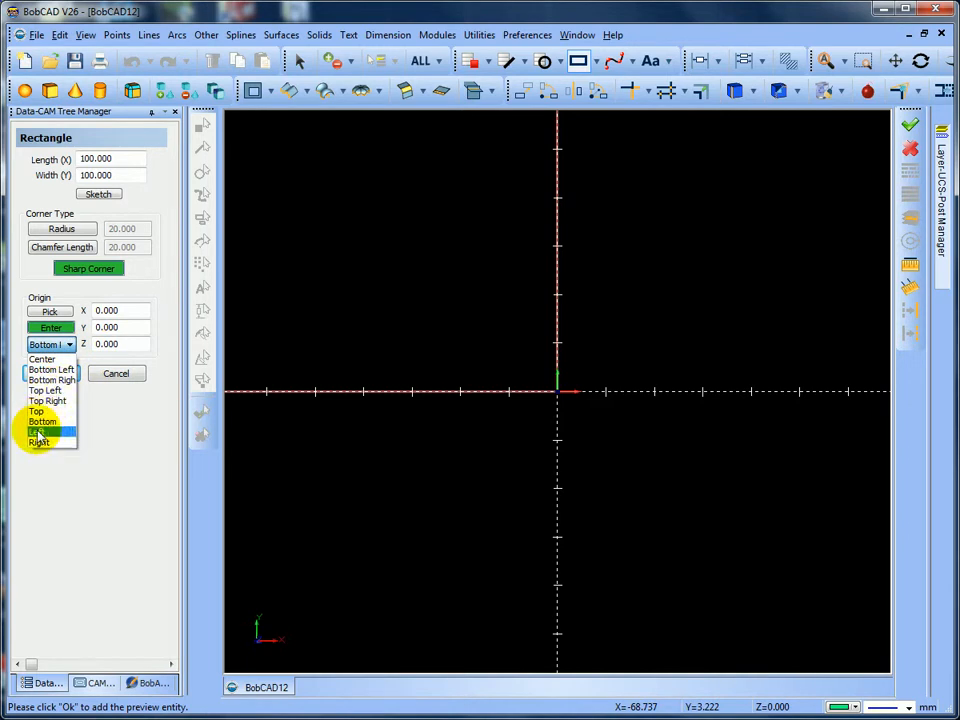
left_click(40, 421)
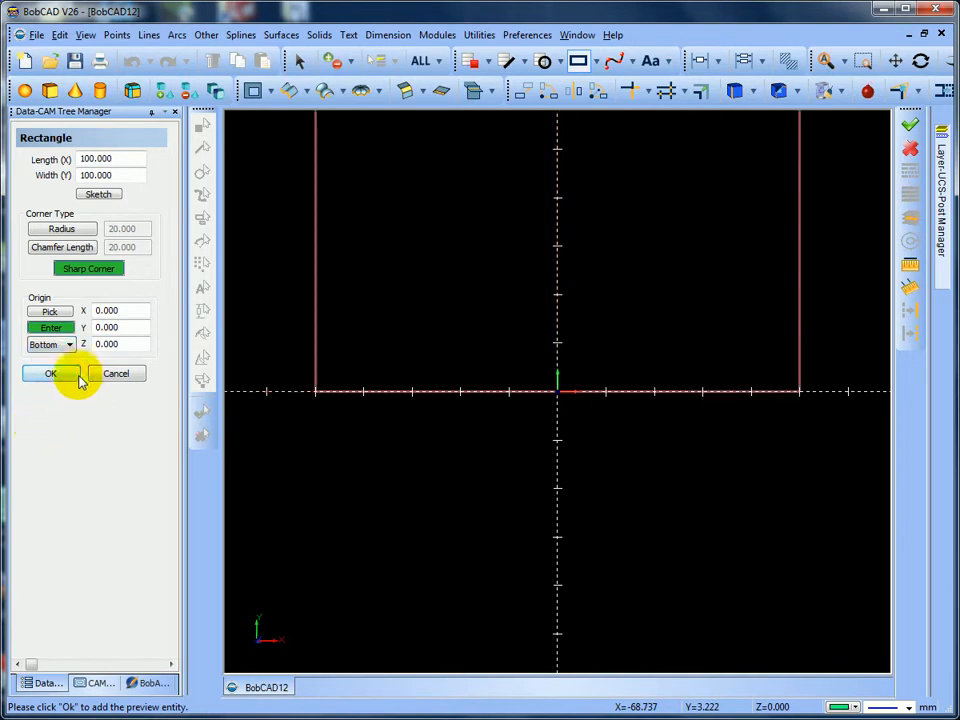
left_click(68, 344)
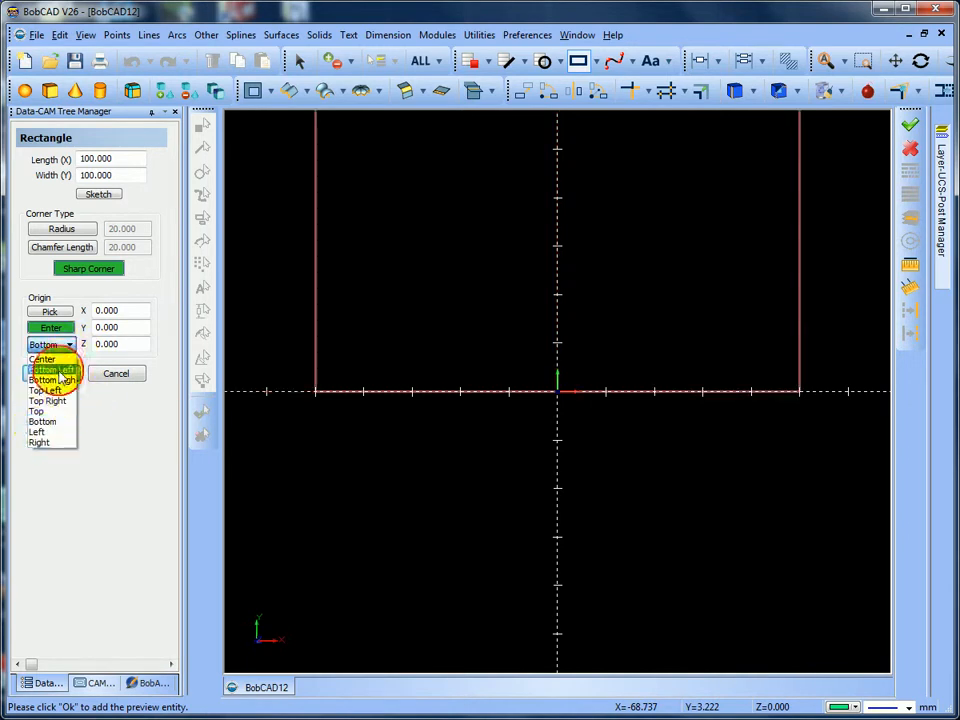
left_click(42, 433)
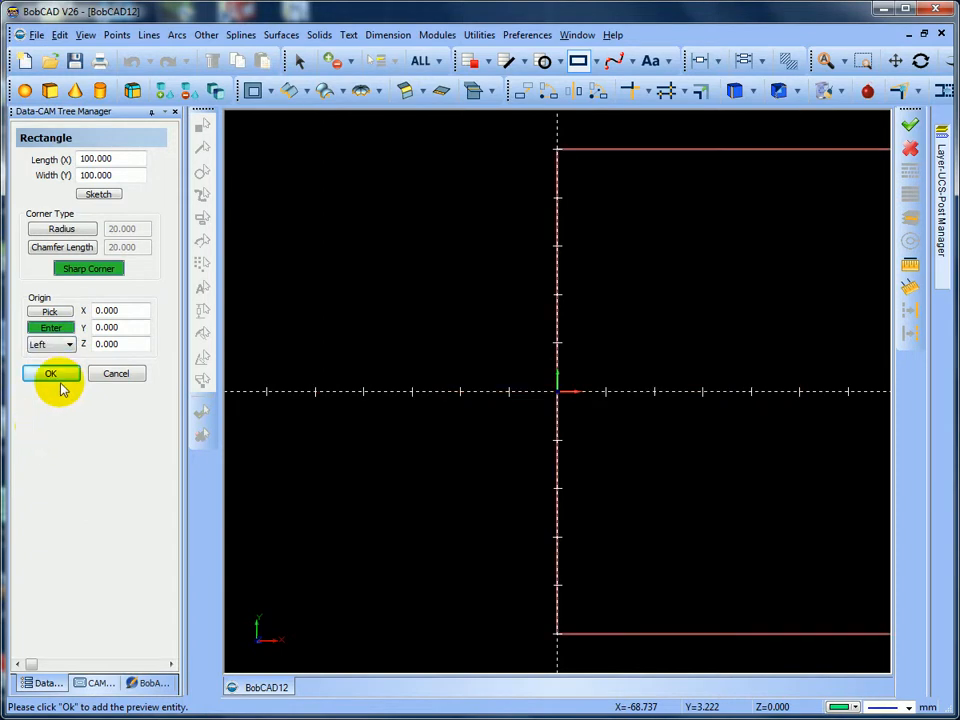
Set the rectangle's reference point to Center, create it centred on the origin and leave the Rectangle command.
left_click(68, 345)
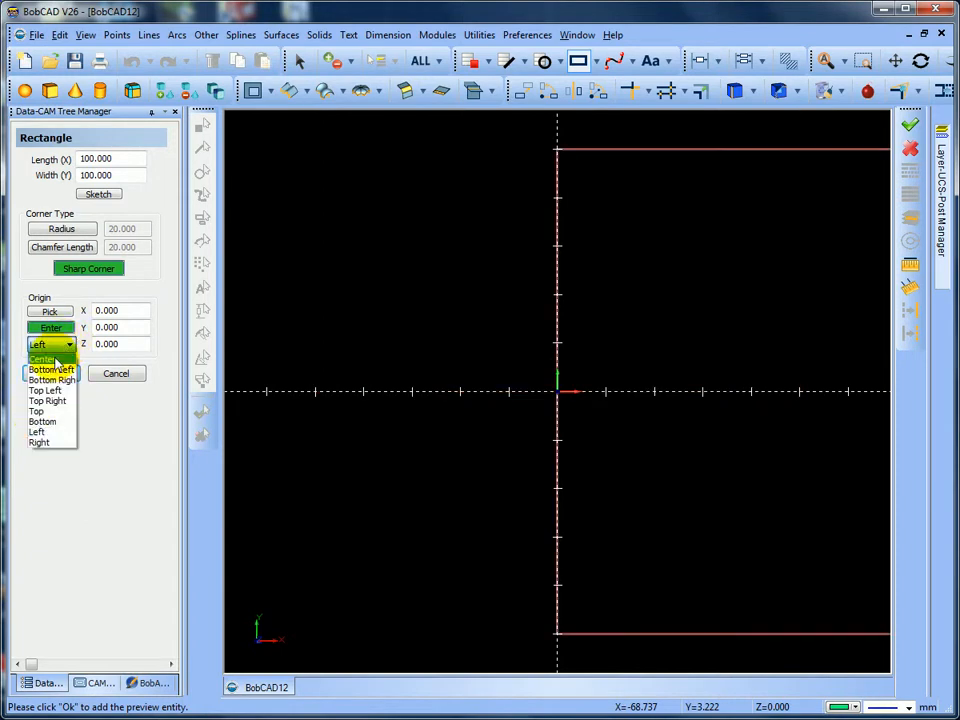
left_click(62, 359)
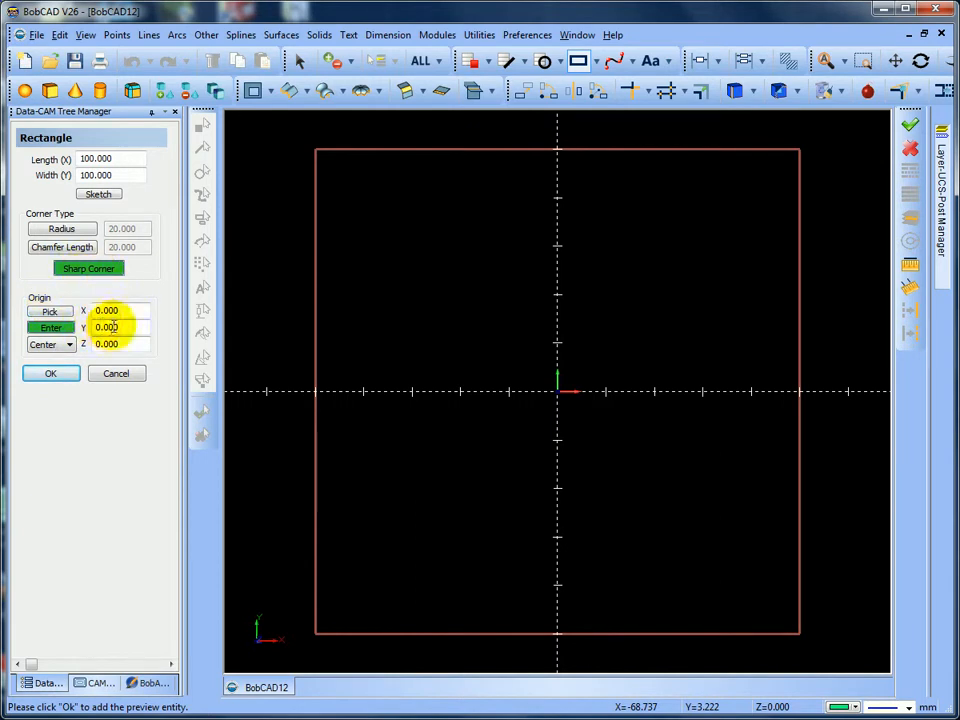
left_click(62, 376)
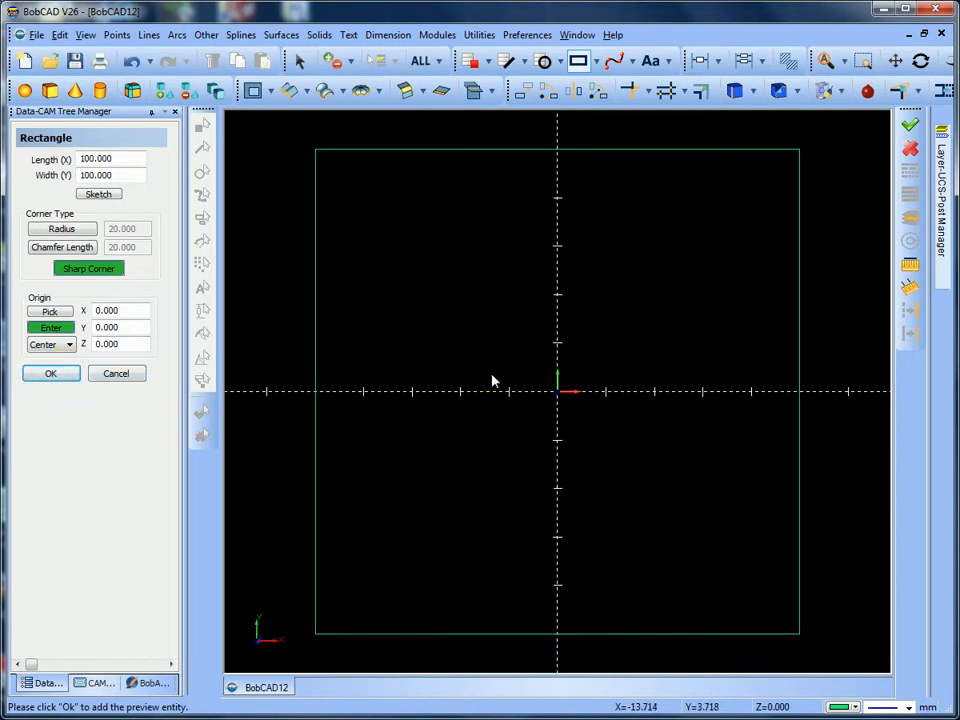
left_click(128, 373)
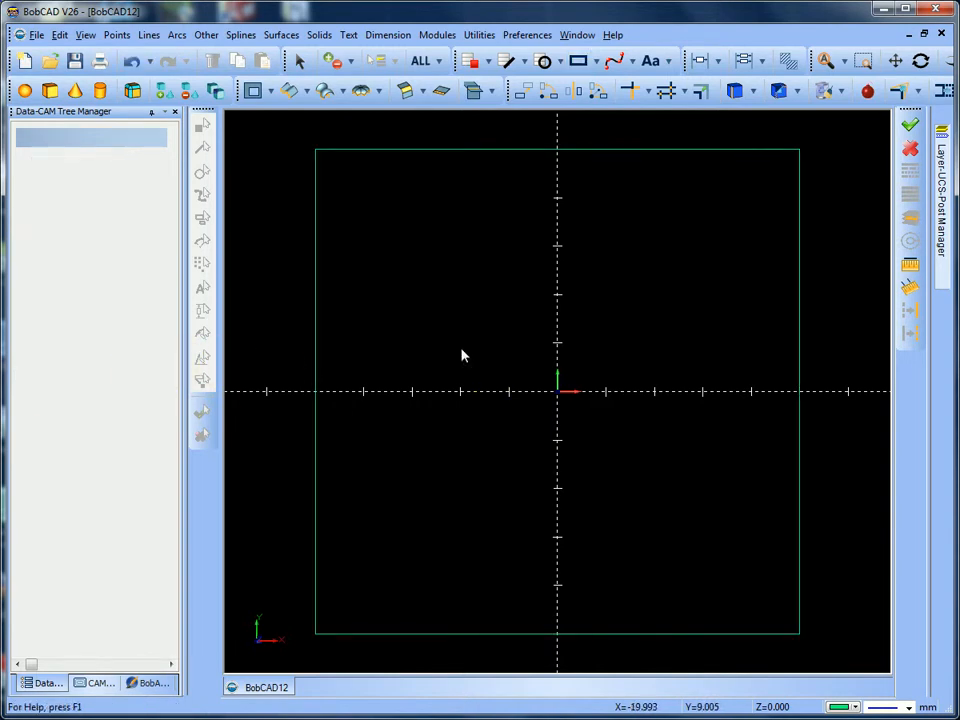
Dimension the rectangle's top edge with an Other Distance dimension, using a text width of 3 and placing it above the edge.
left_click(460, 348)
scroll(460, 348, "down", 3)
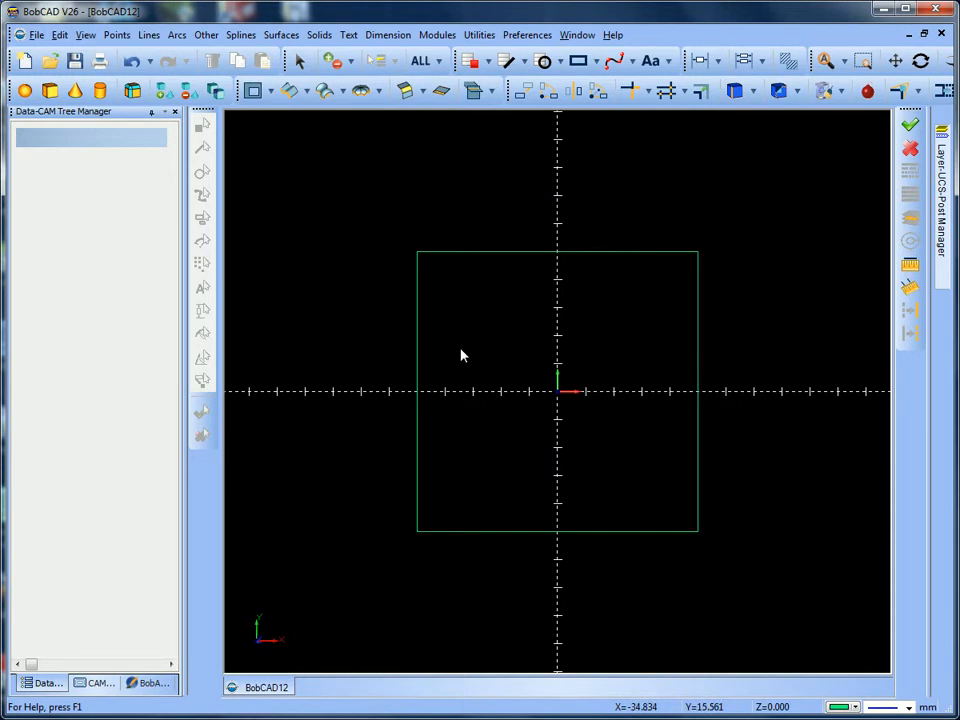
left_click(718, 61)
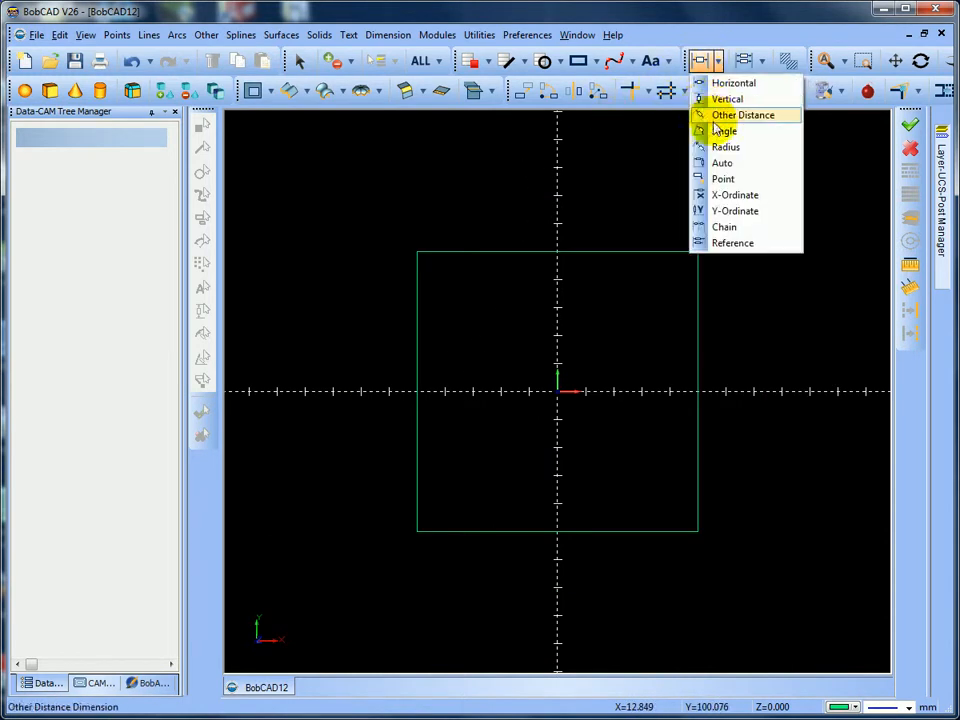
left_click(718, 115)
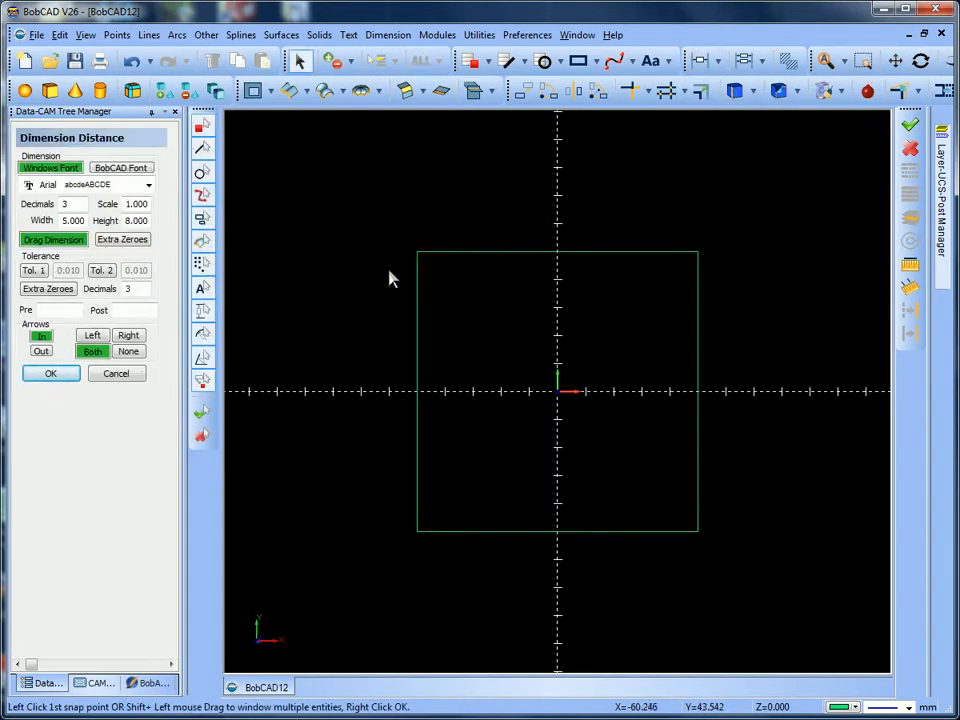
left_click(72, 220)
left_click_drag(86, 221, 9, 210)
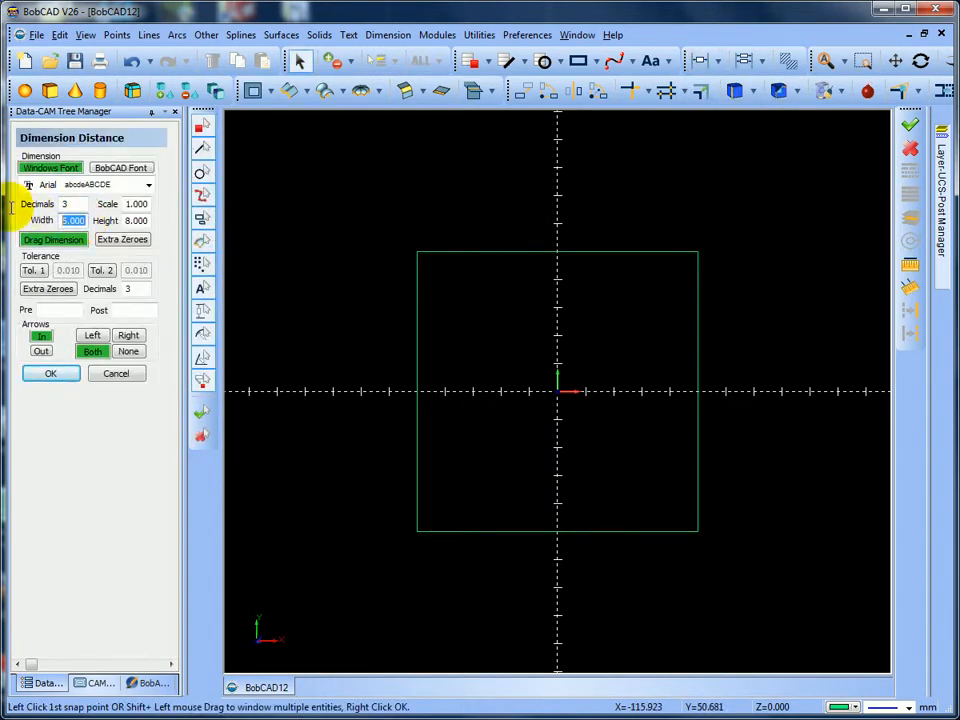
type("3")
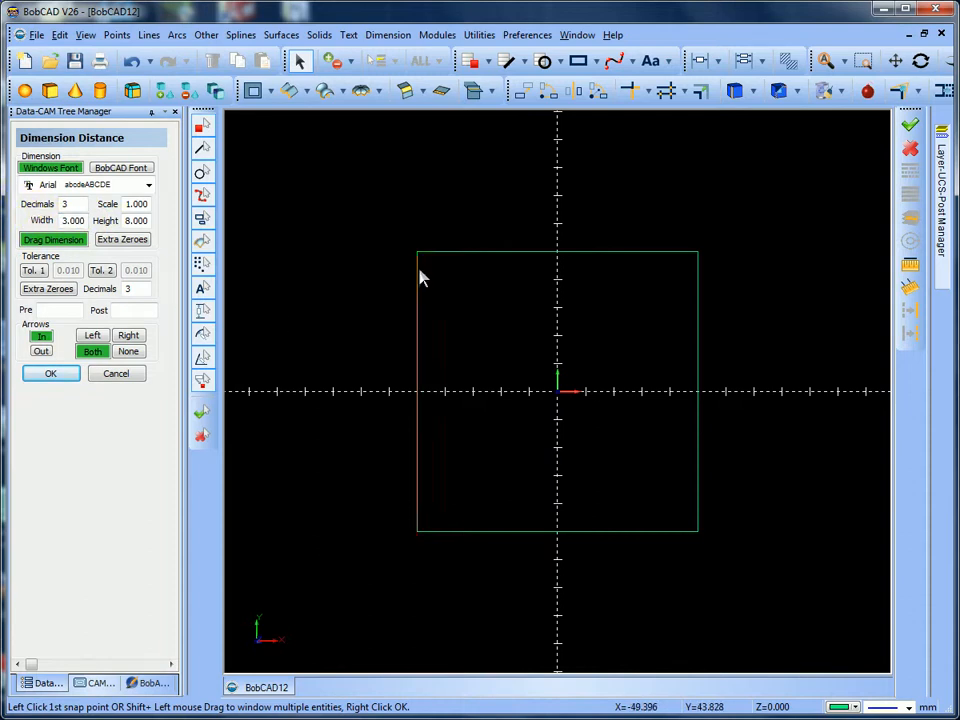
left_click(460, 290)
left_click(698, 253)
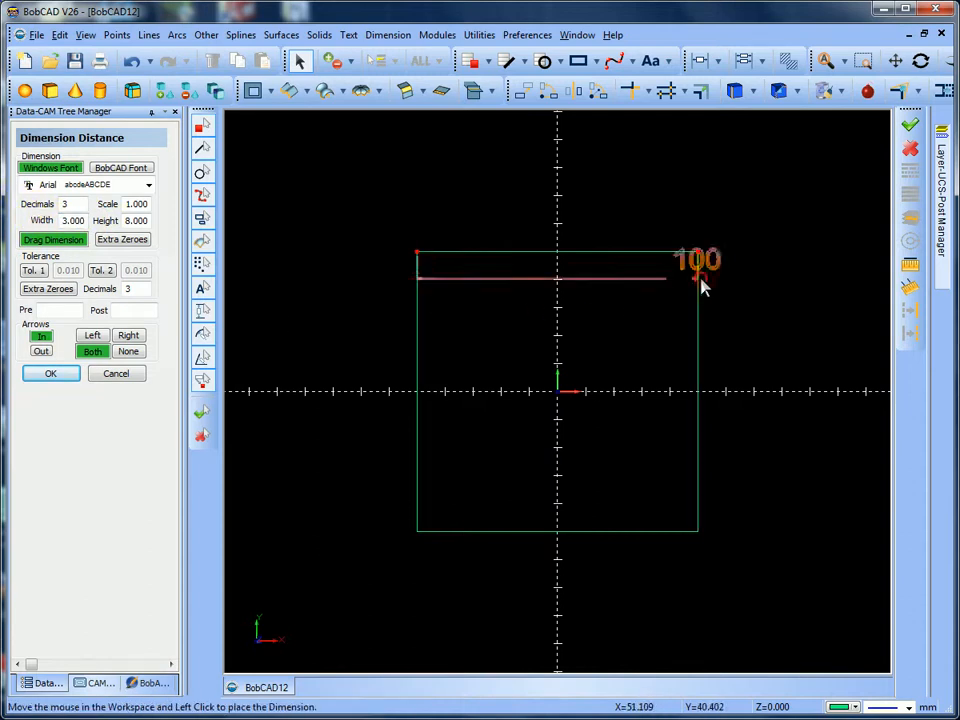
left_click(588, 222)
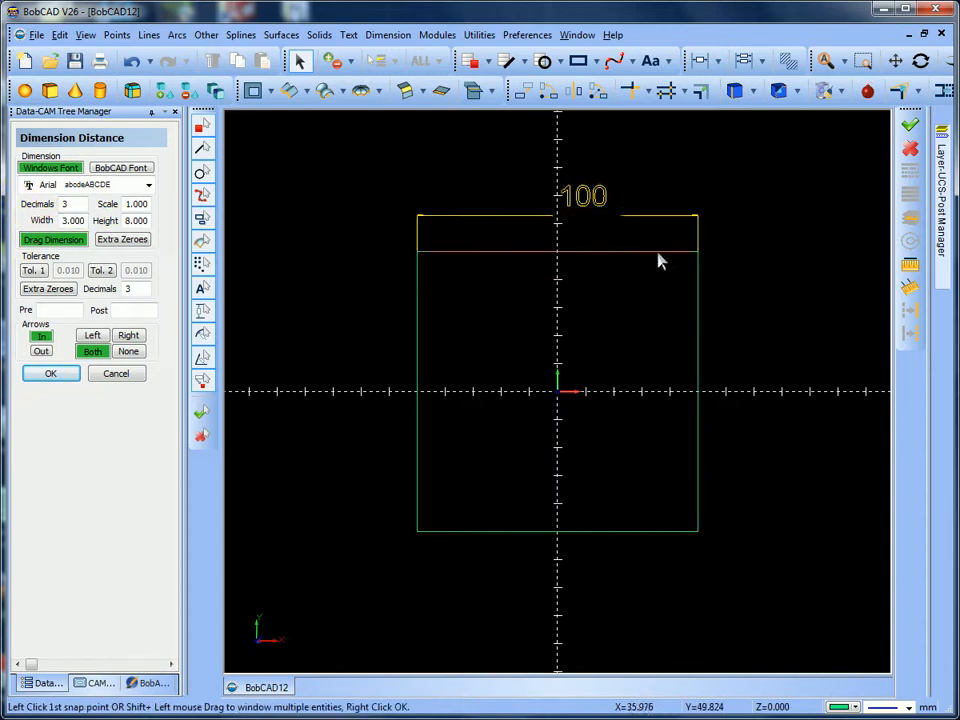
Dimension the rectangle's right edge between its two corners, place the dimension outside the shape and leave the Dimension Distance command.
left_click(666, 279)
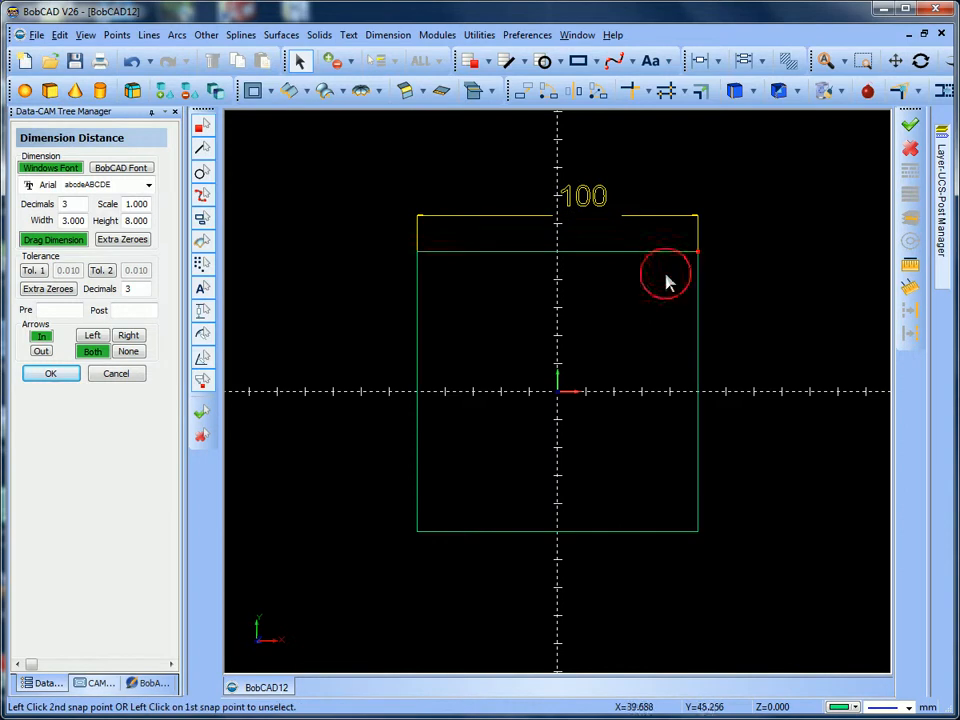
left_click(682, 537)
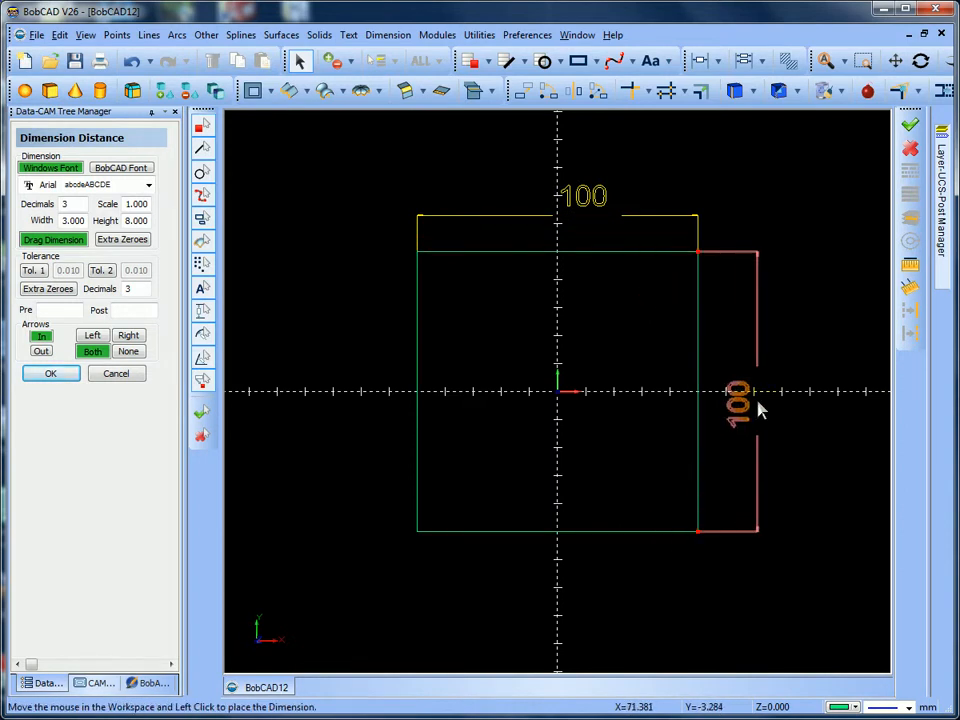
left_click(758, 406)
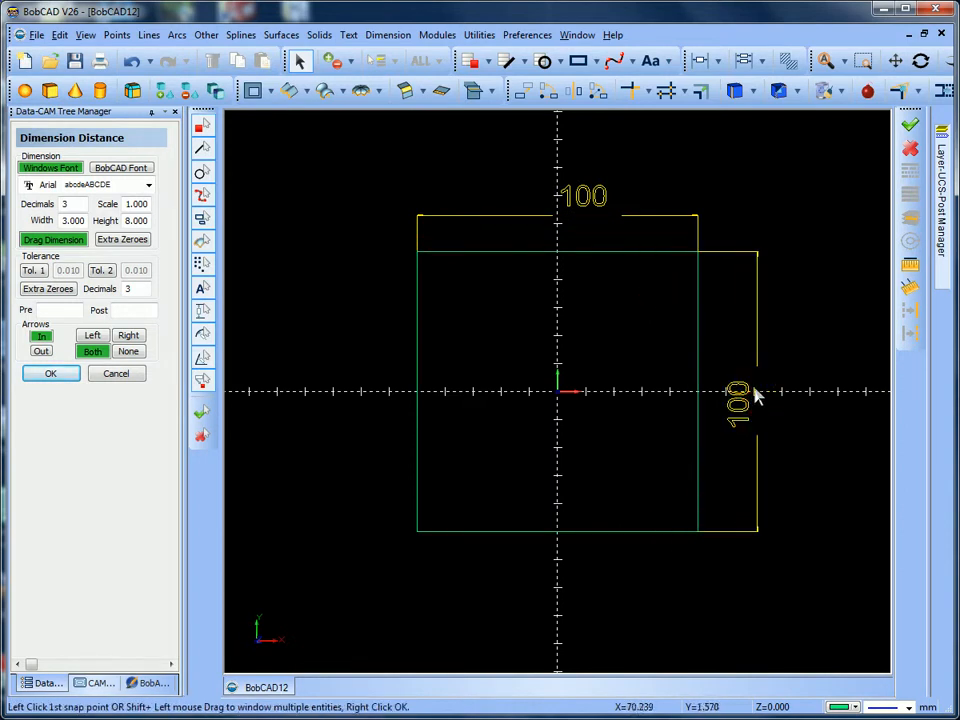
left_click(719, 62)
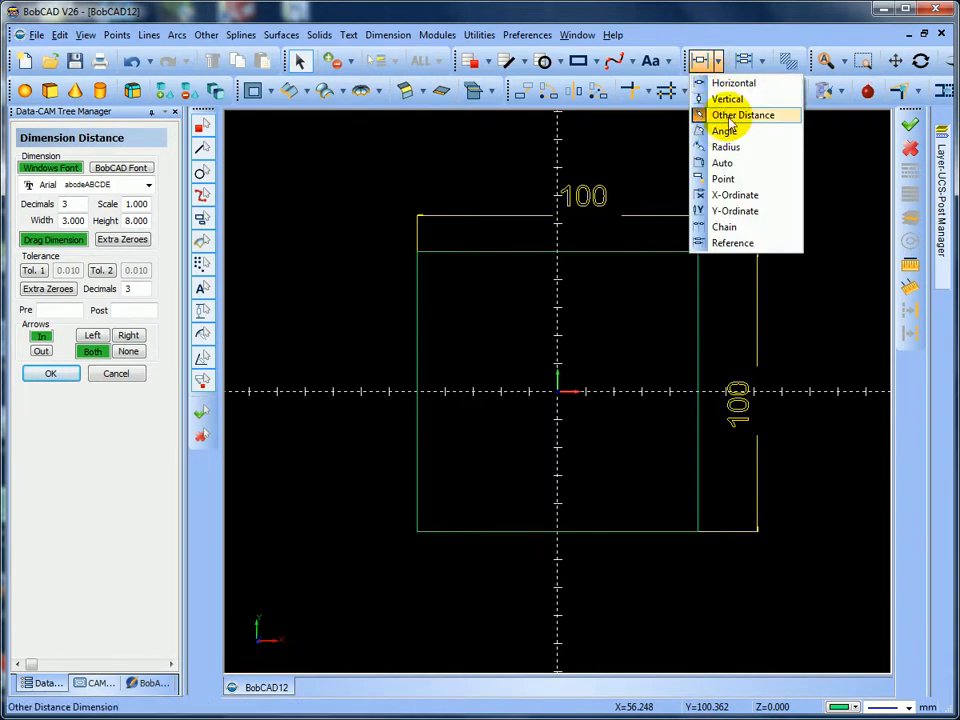
left_click(380, 156)
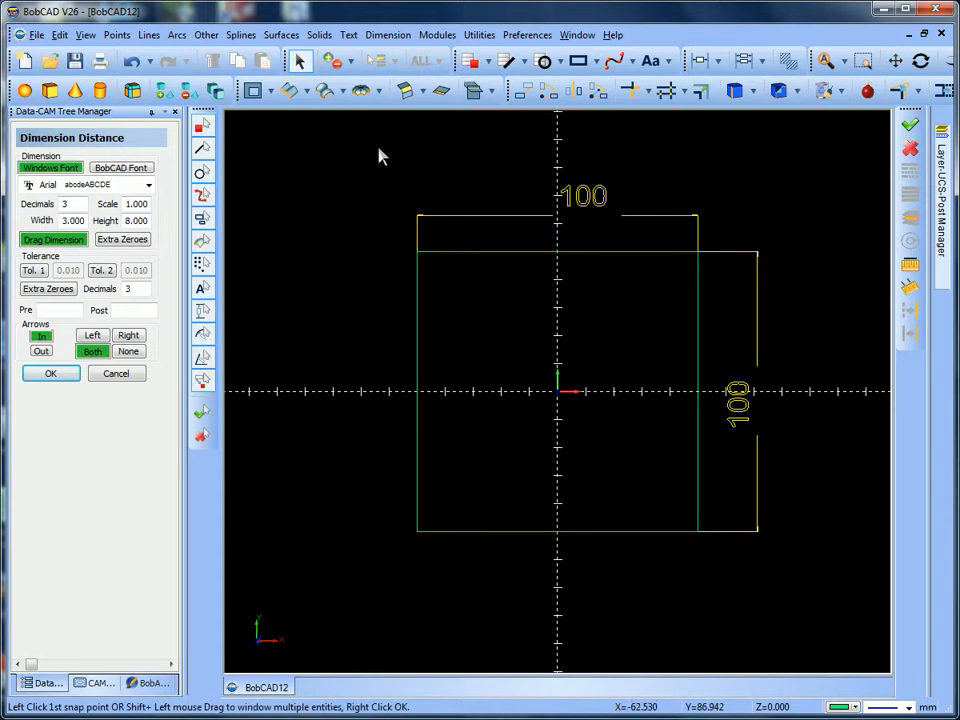
left_click(116, 374)
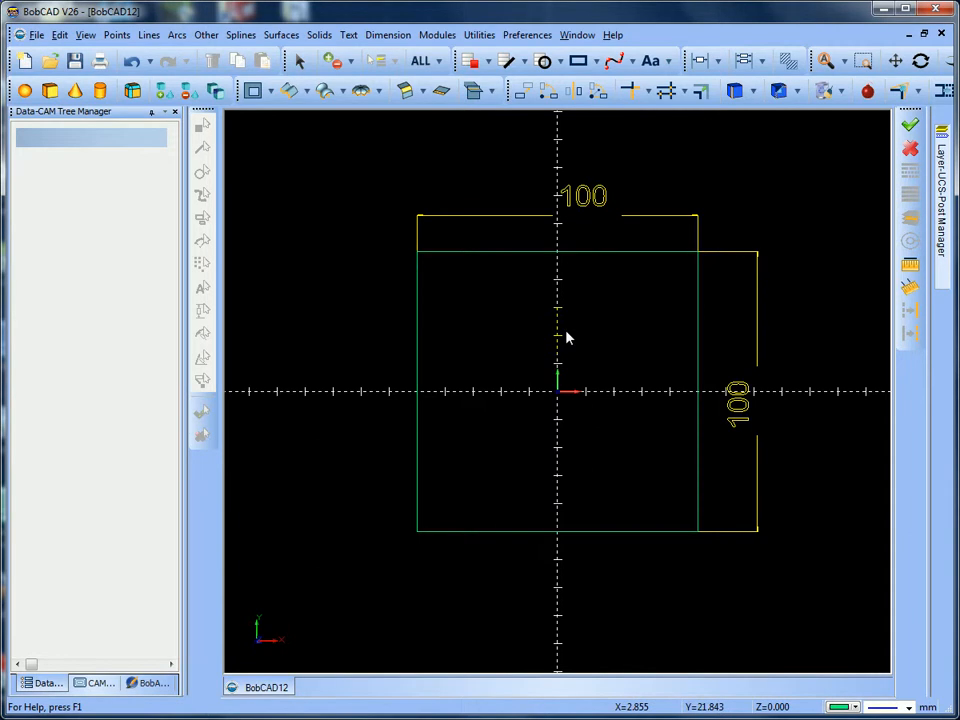
left_click(203, 38)
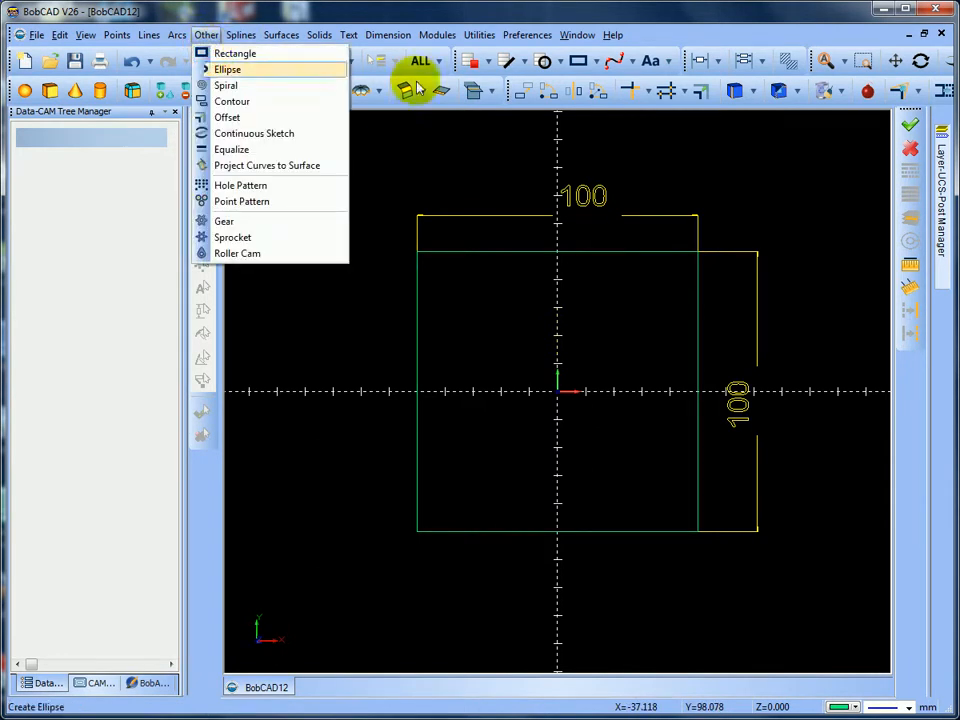
left_click(397, 192)
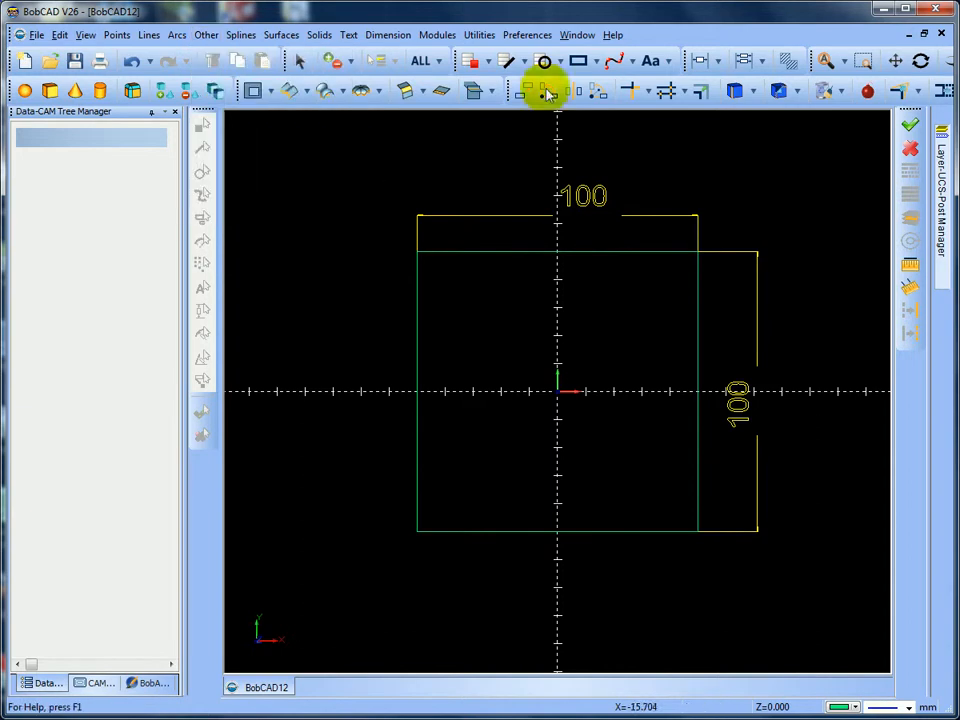
left_click(343, 156)
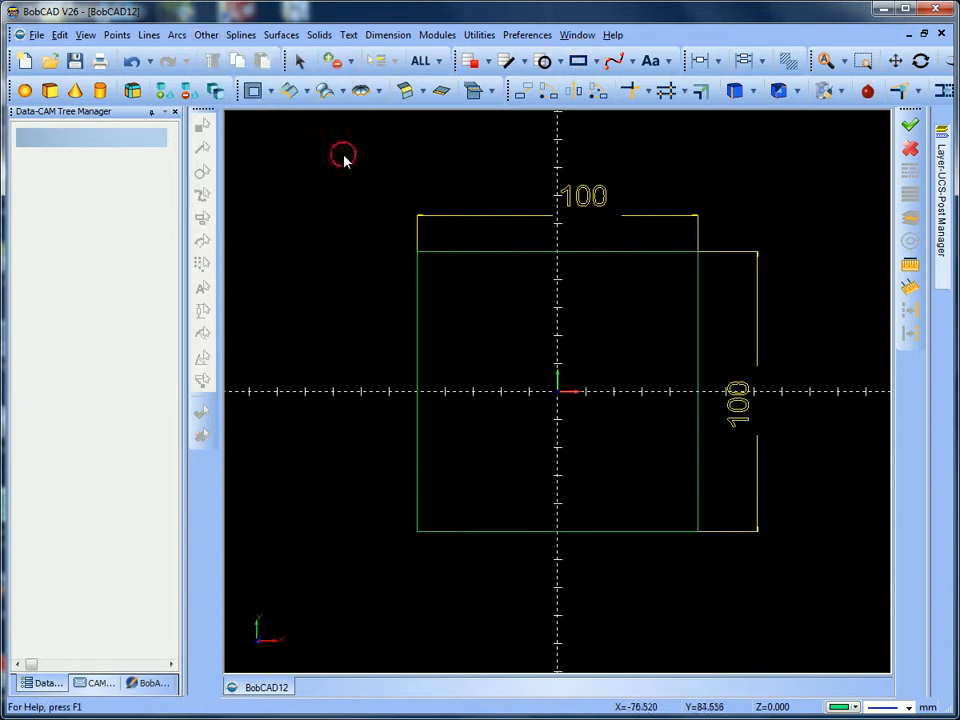
Undo both distance dimensions and the rectangle to clear the drawing.
left_click(131, 62)
left_click(131, 62)
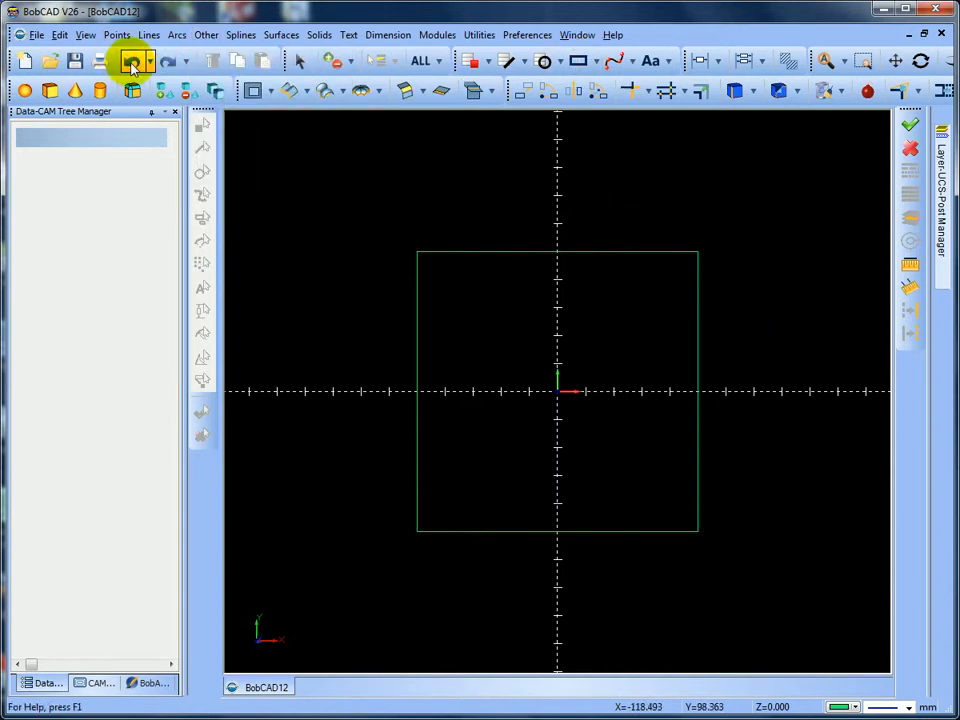
left_click(131, 63)
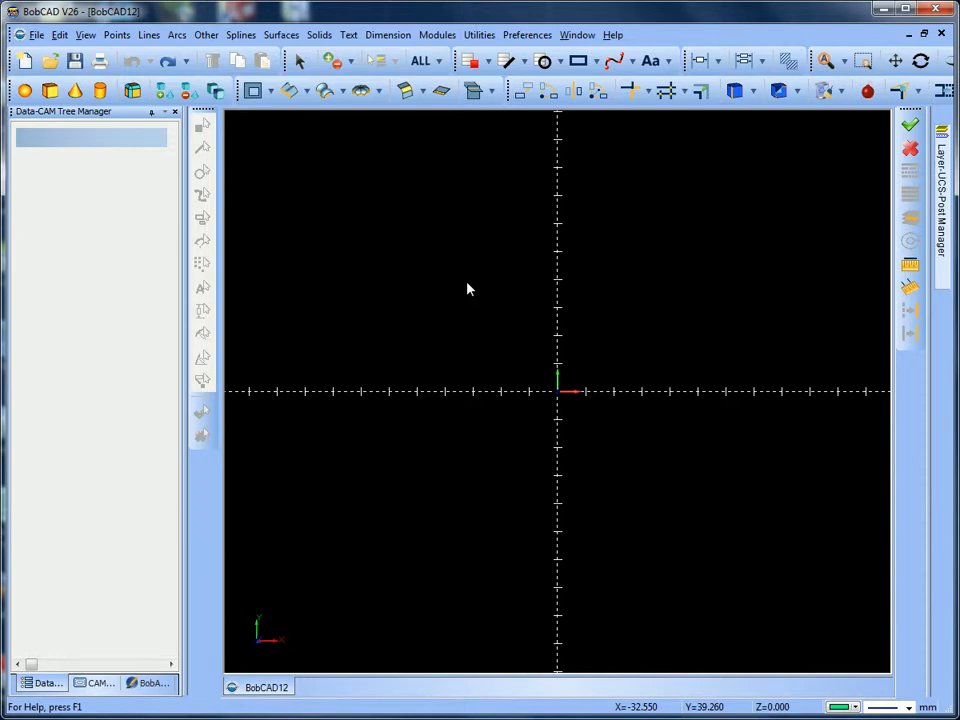
Sketch three separate slanted lines in Sketch Free mode: one above the origin, one to its left and one to its right.
left_click(150, 38)
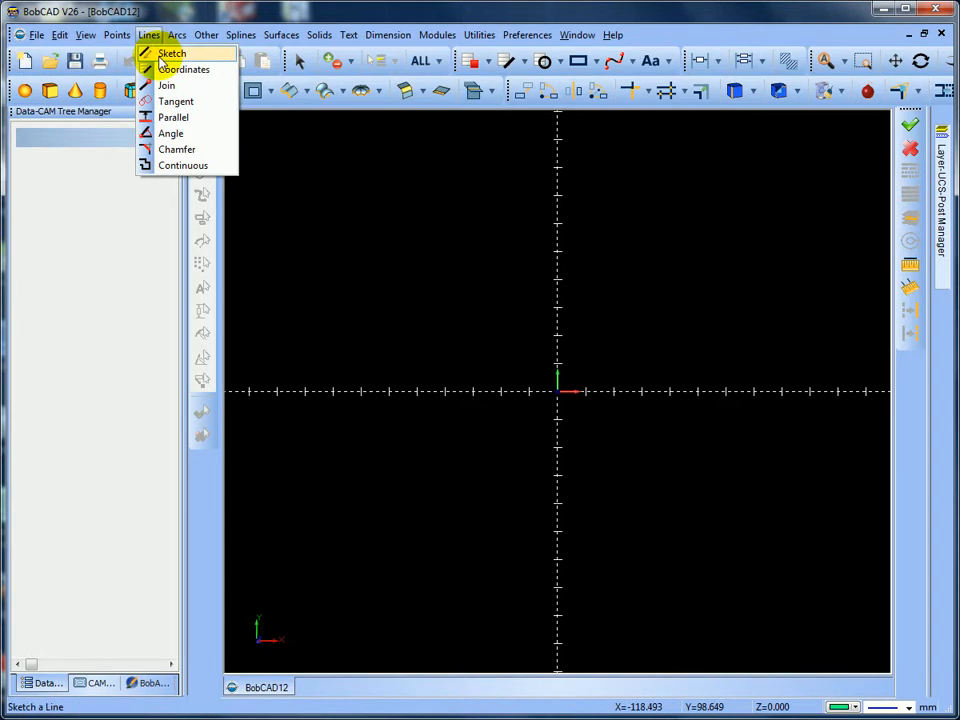
left_click(165, 54)
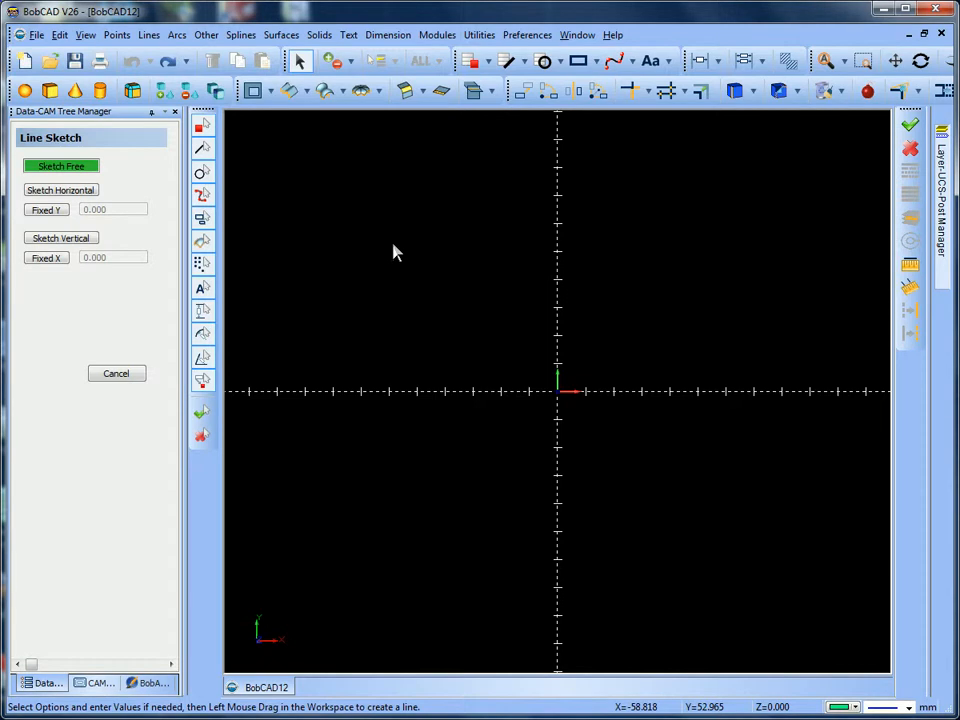
mouse_move(363, 191)
left_mouse_down()
mouse_move(529, 261)
mouse_move(638, 267)
left_mouse_up()
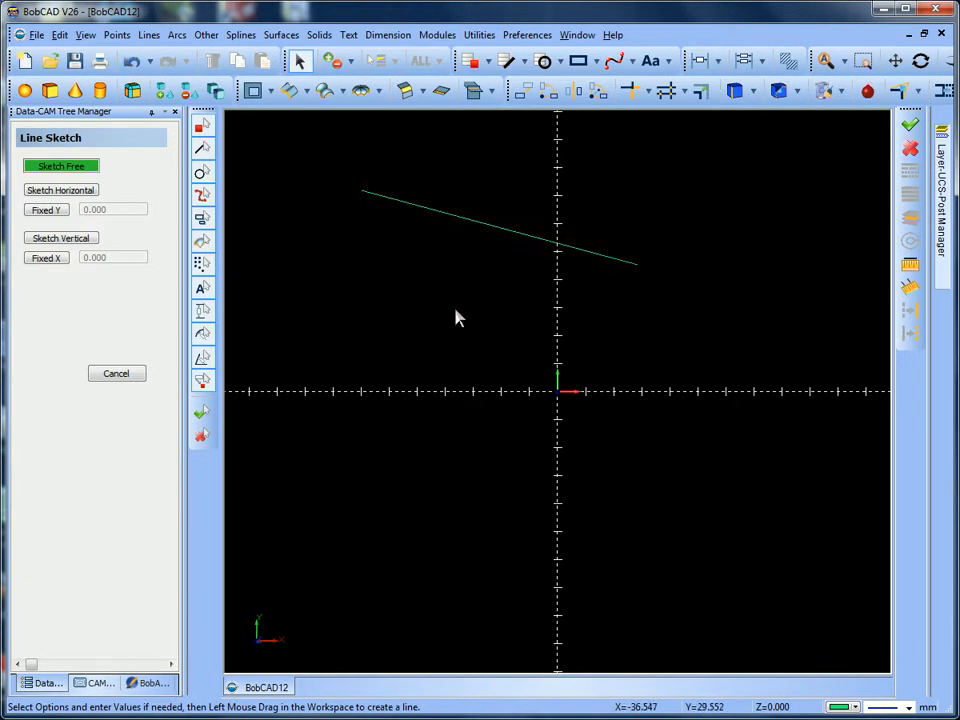
left_click_drag(456, 308, 505, 492)
left_click_drag(660, 499, 808, 320)
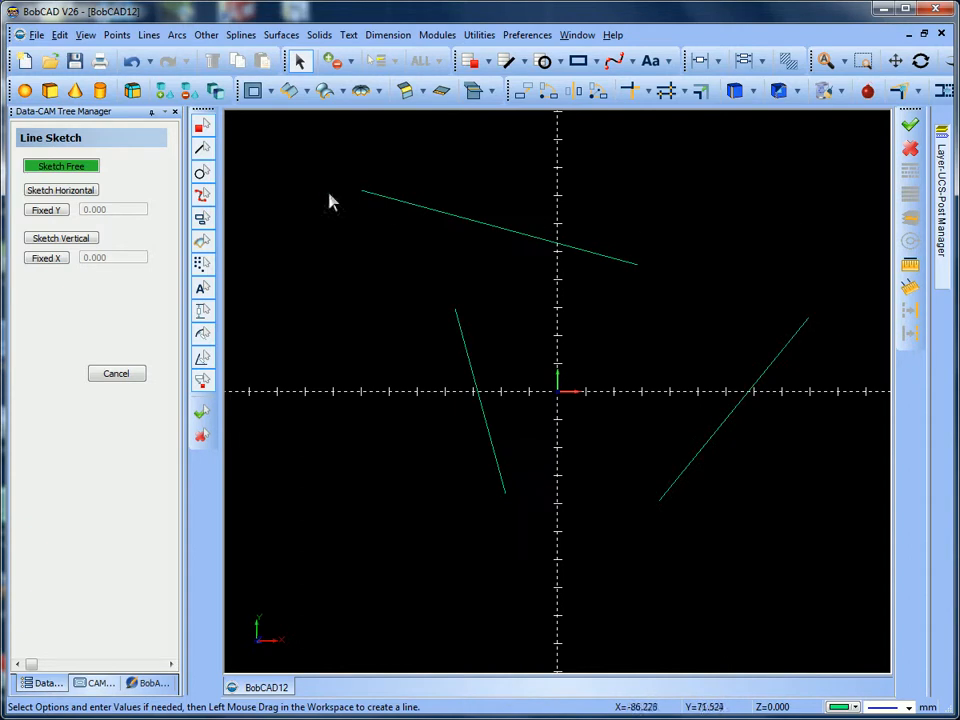
Undo the three freely sketched lines.
left_click(131, 62)
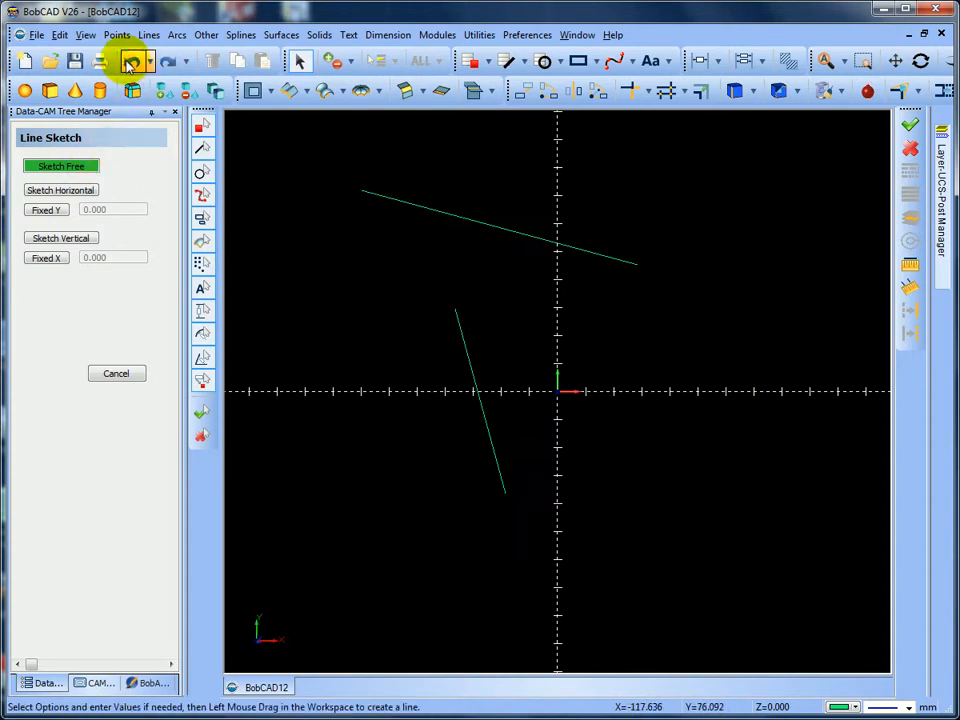
left_click(131, 62)
left_click(131, 62)
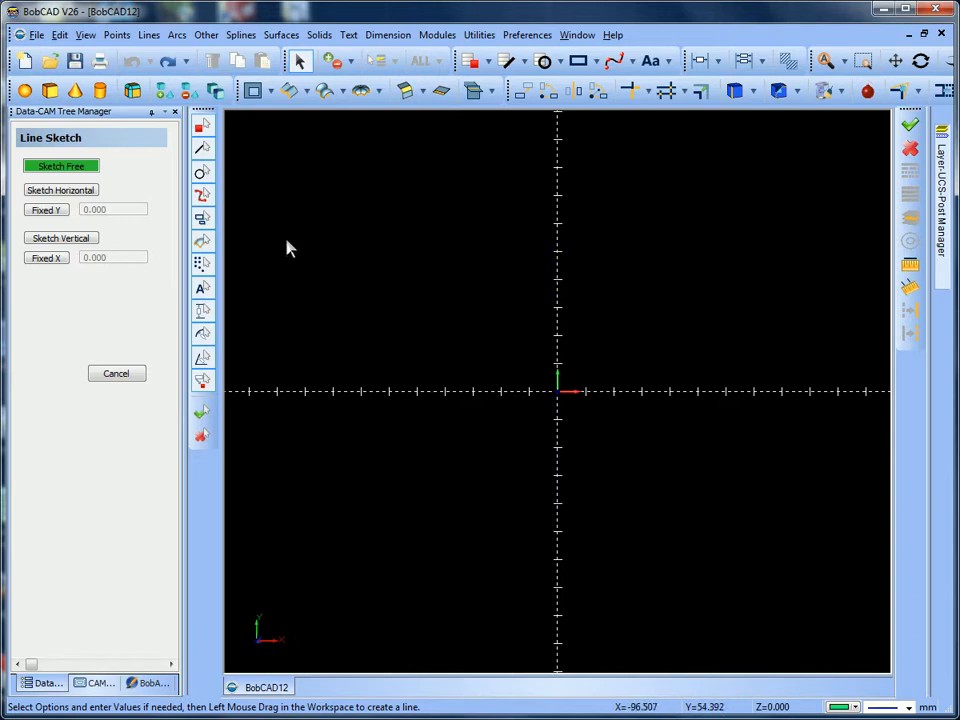
Sketch a horizontal line fixed at Y 50, starting at about X -57 and extending well past the Y axis.
left_click(60, 192)
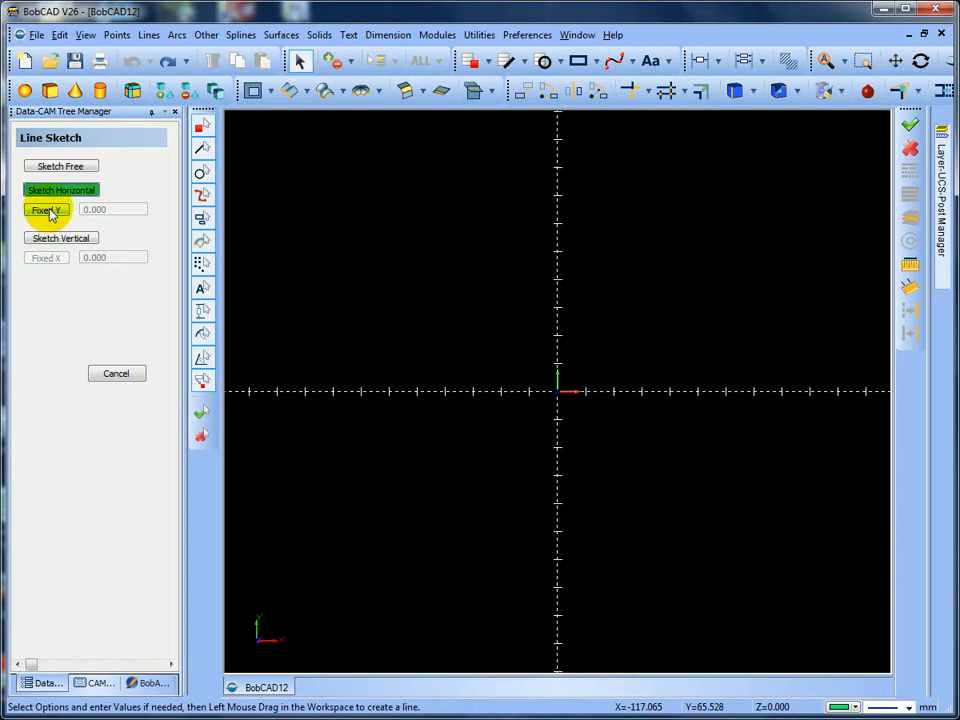
left_click(50, 214)
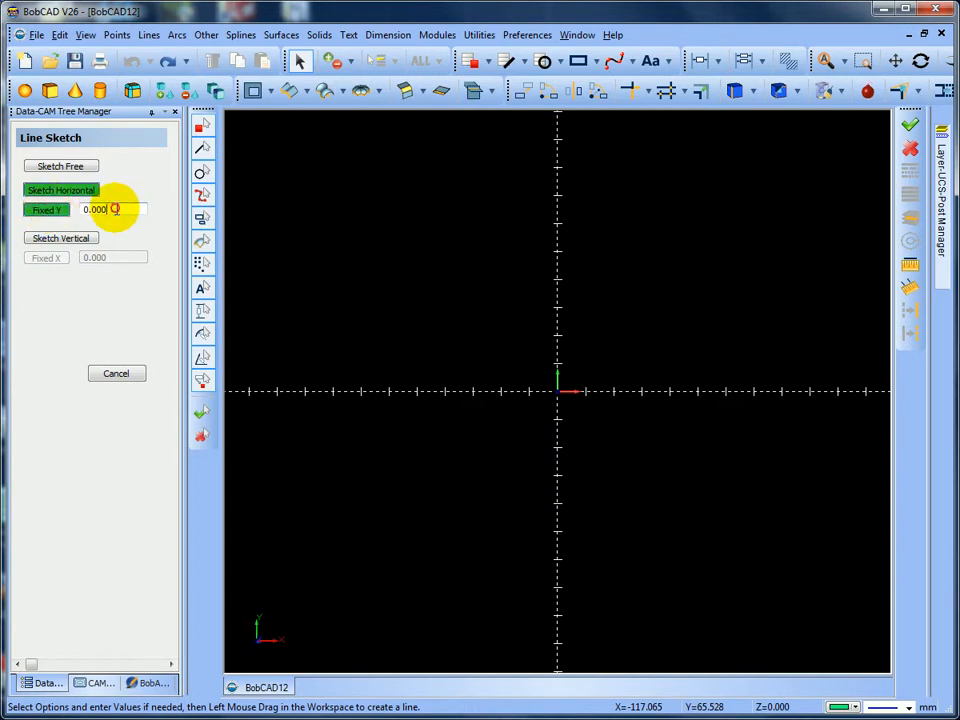
left_click_drag(111, 209, 21, 209)
type("50")
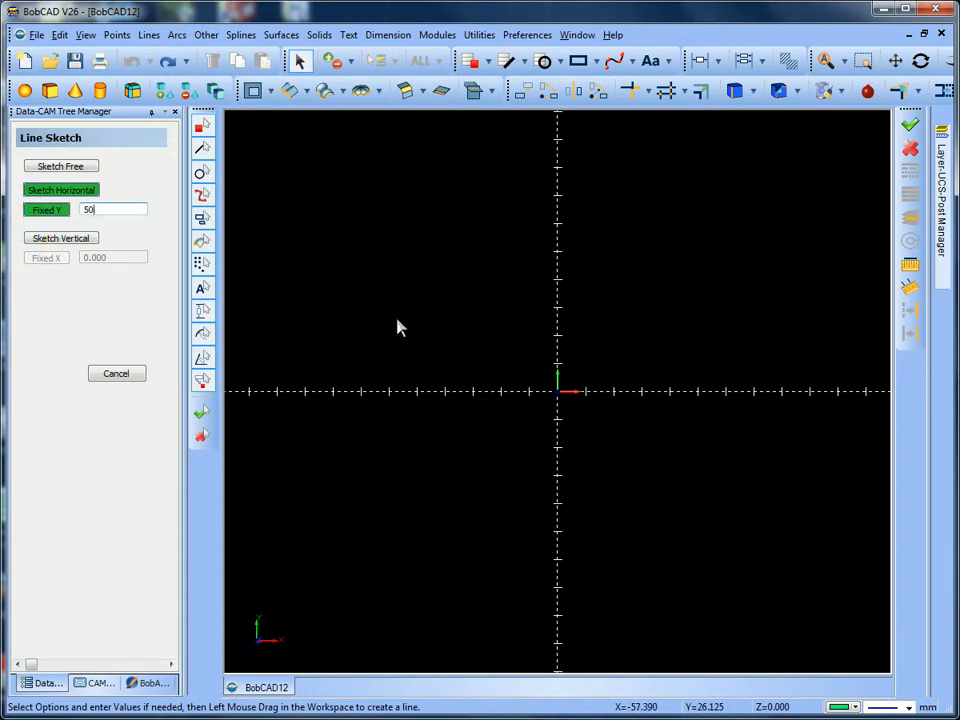
mouse_move(399, 326)
left_mouse_down()
mouse_move(638, 345)
mouse_move(759, 343)
mouse_move(469, 341)
mouse_move(716, 341)
mouse_move(467, 317)
mouse_move(688, 324)
mouse_move(694, 330)
mouse_move(607, 335)
mouse_move(724, 338)
left_mouse_up()
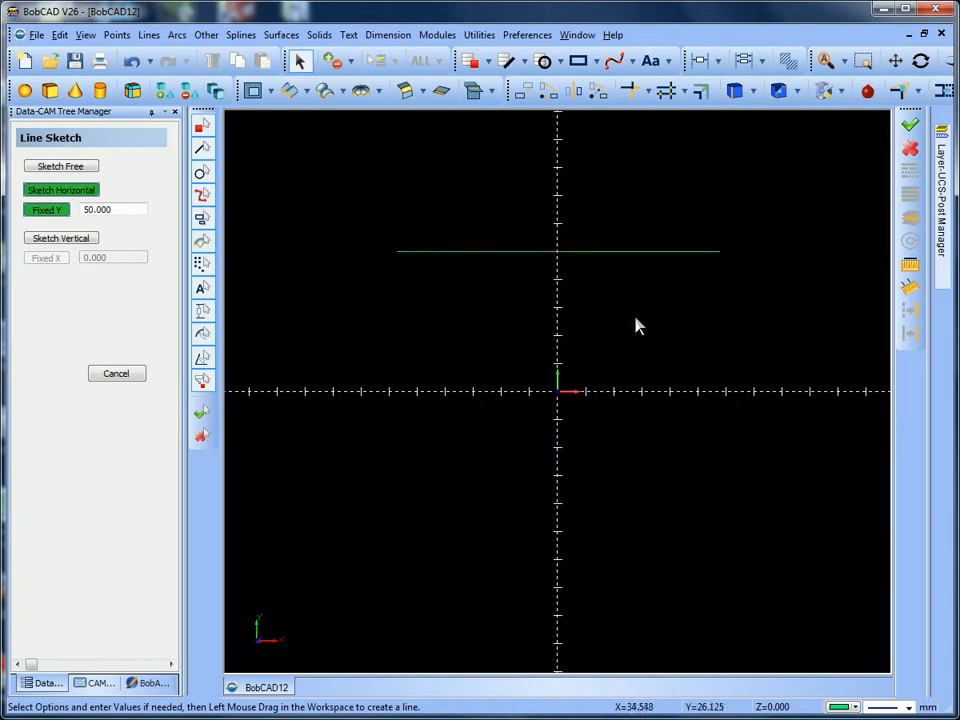
Sketch a second horizontal line fixed at Y -50, crossing the Y axis and ending at about X 72.
left_click(137, 212)
left_click(46, 210)
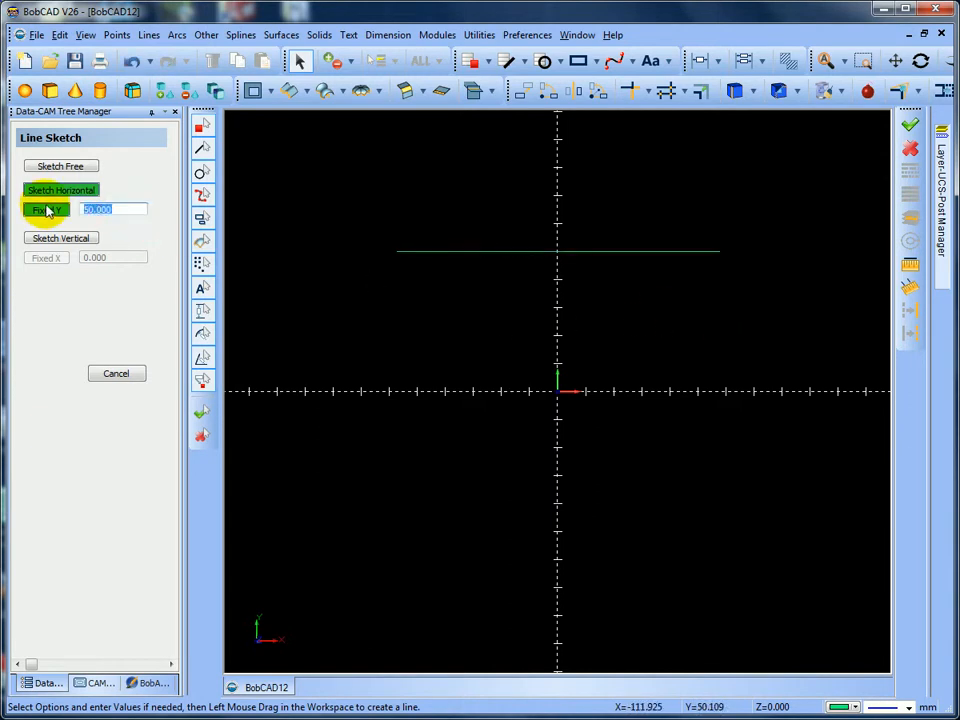
type("-50")
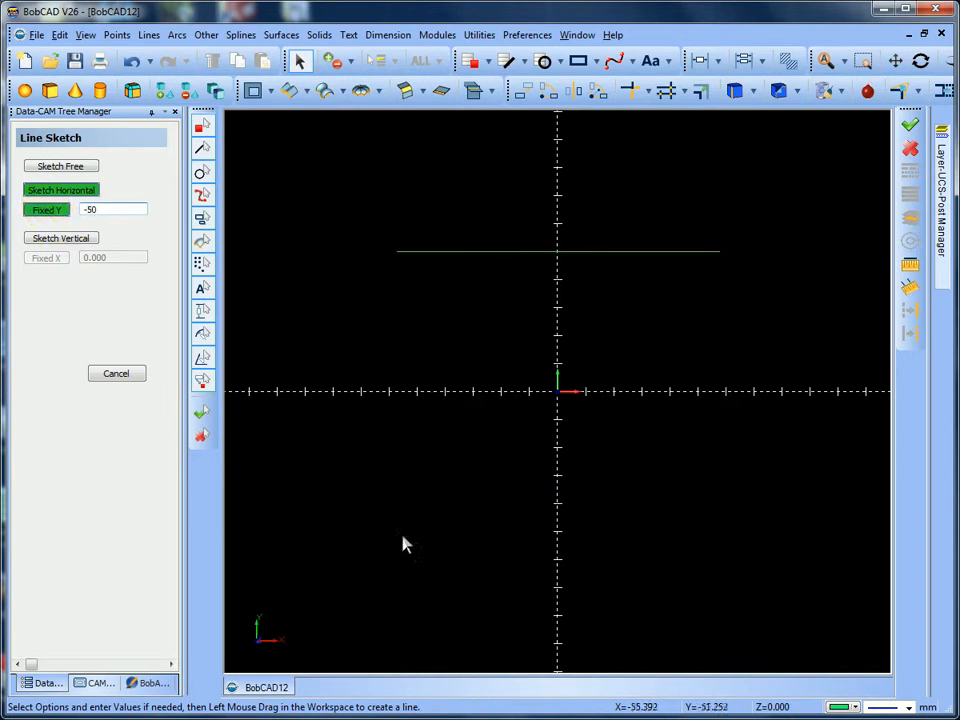
key("Return")
left_click_drag(409, 502, 760, 481)
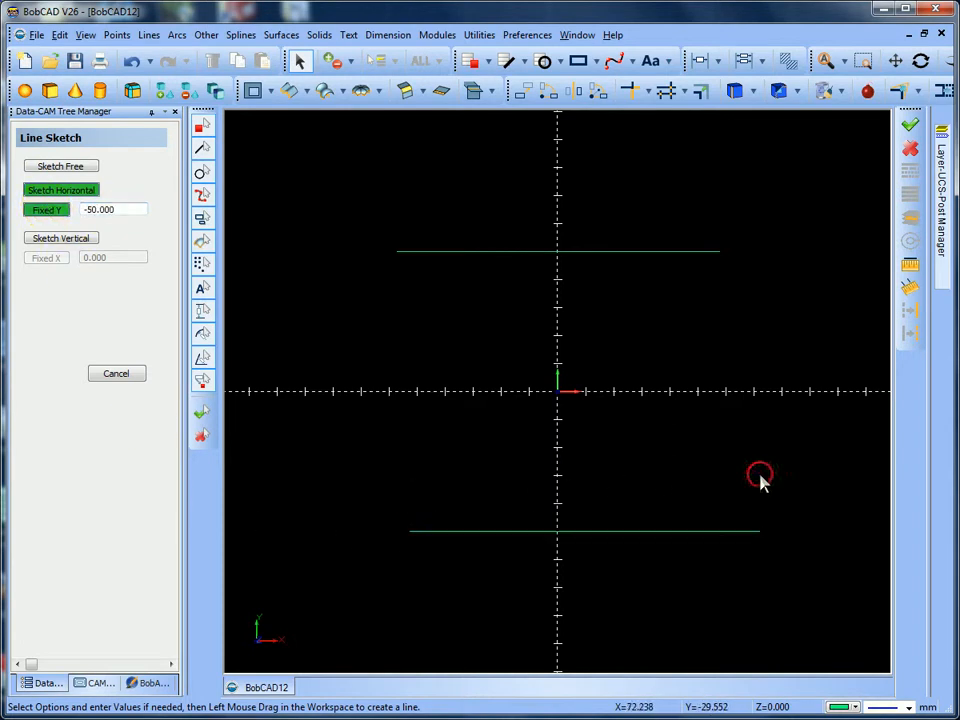
Sketch a vertical line fixed at X 50 that crosses both horizontal lines and extends beyond them.
left_click(65, 240)
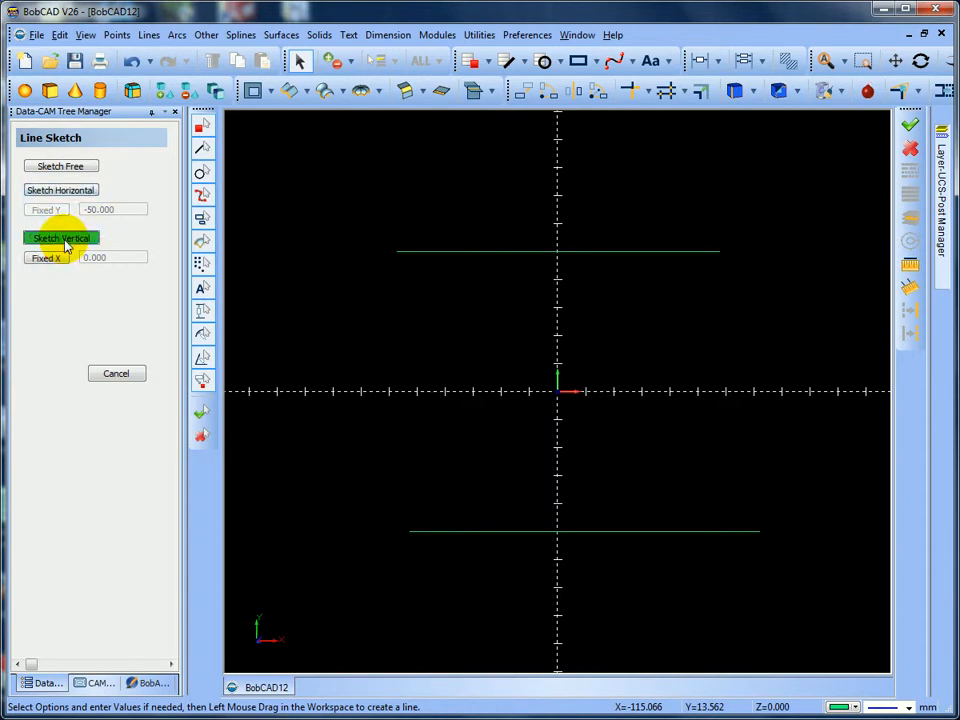
left_click(47, 258)
left_click(117, 258)
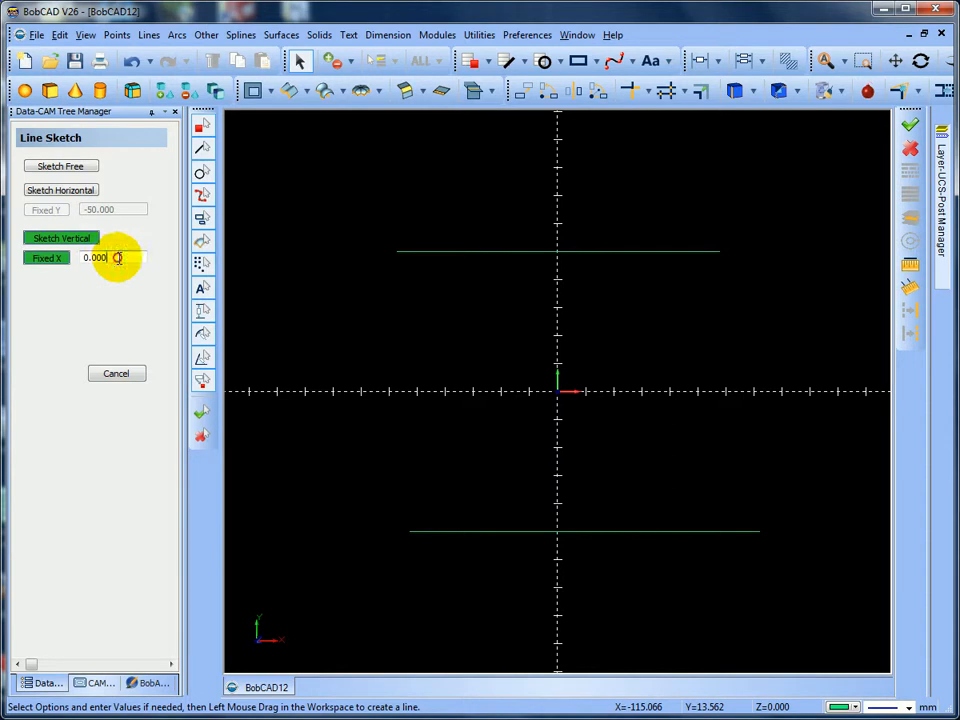
left_click_drag(117, 258, 45, 263)
type("50")
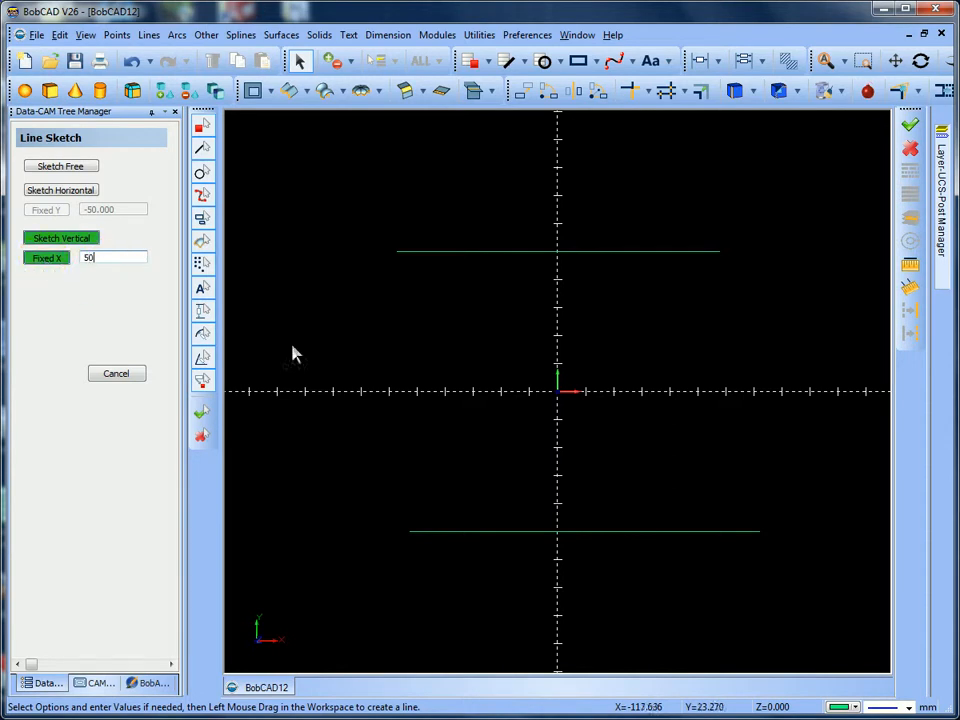
left_click_drag(679, 186, 645, 588)
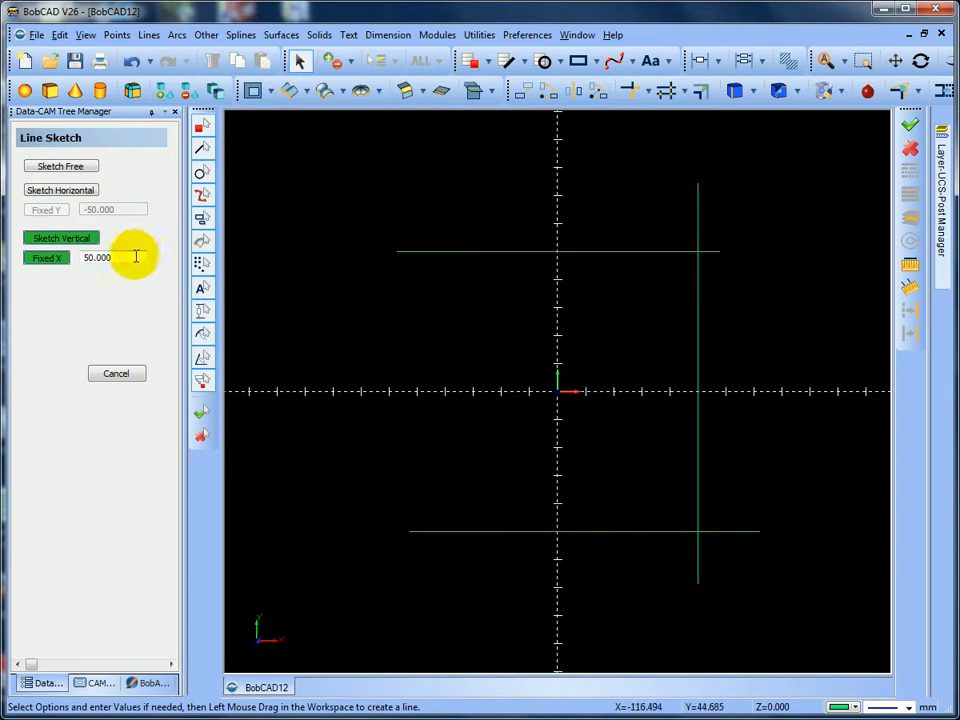
Sketch a vertical line fixed at X -50, from about Y 30 to Y -26, and finish line sketching.
left_click(43, 258)
type("-5")
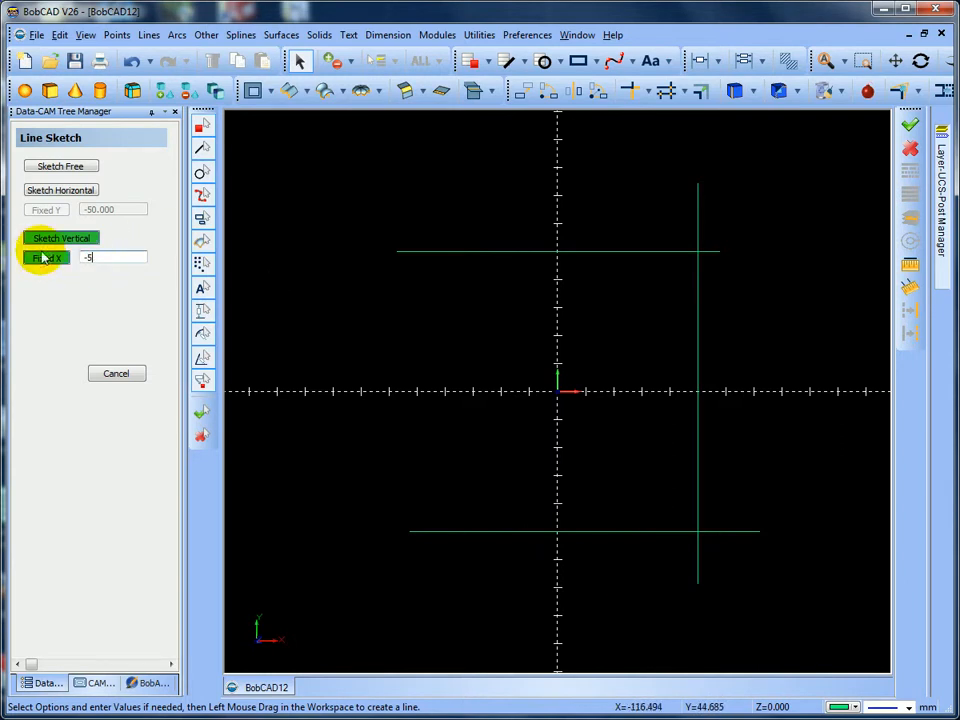
type("0")
left_click_drag(450, 312, 451, 470)
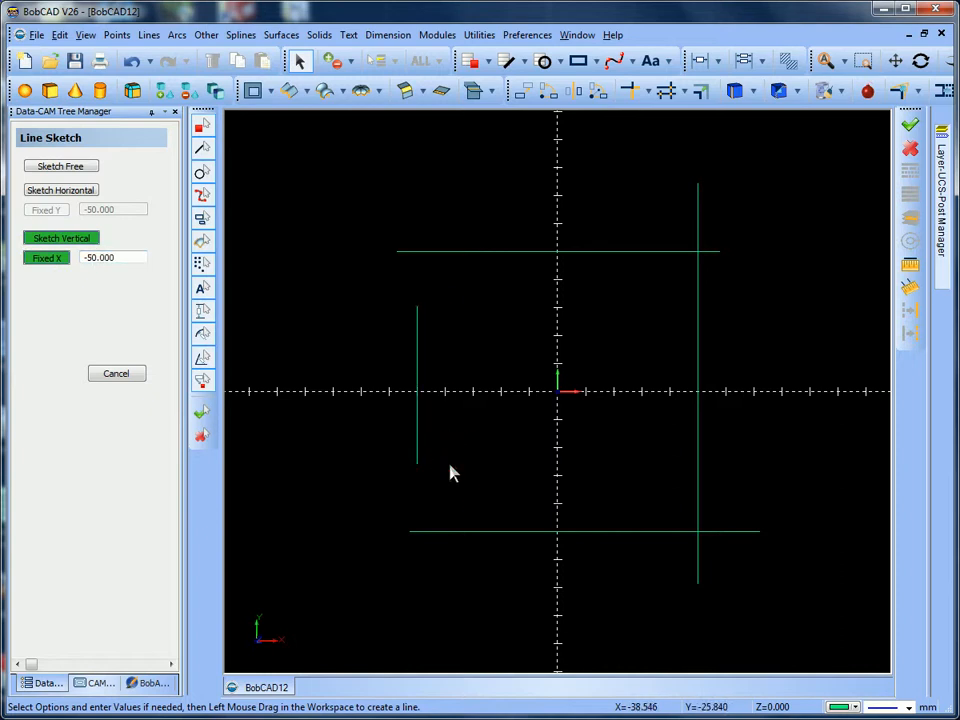
left_click(84, 364)
left_click(118, 372)
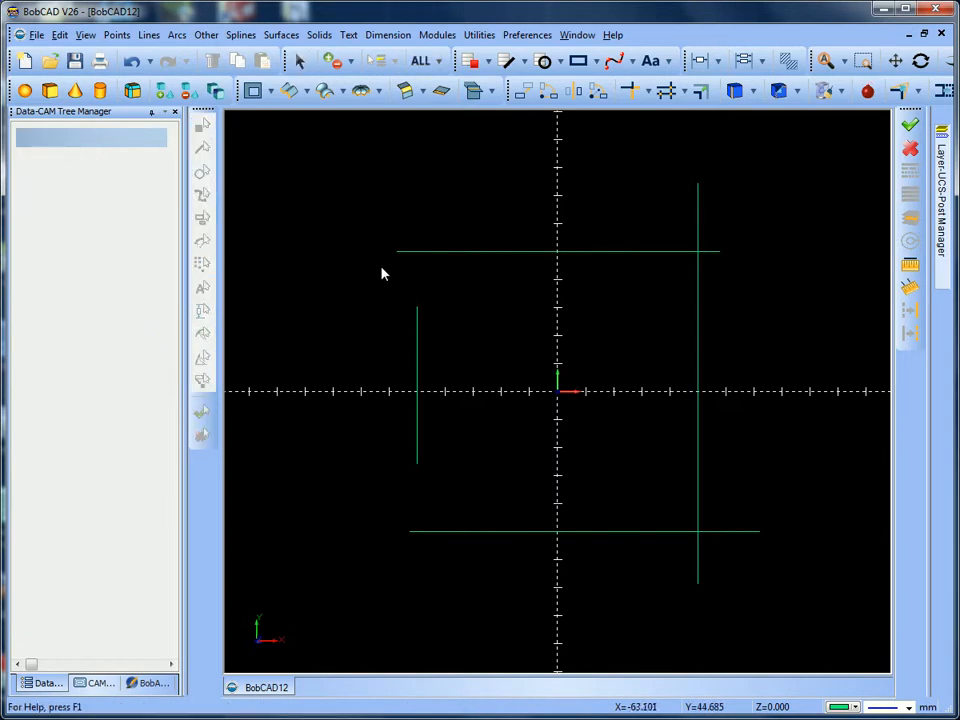
left_click(424, 60)
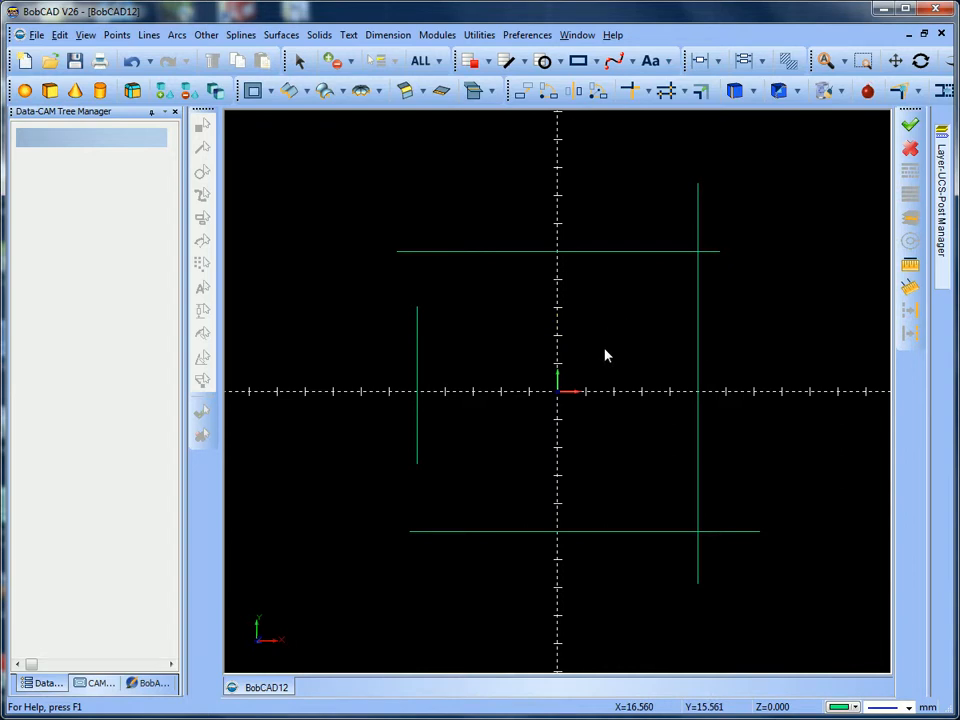
Using Trim One Entity, trim the Y 50 and X 50 lines to each other at their shared corner, and undo both trims.
left_click(651, 93)
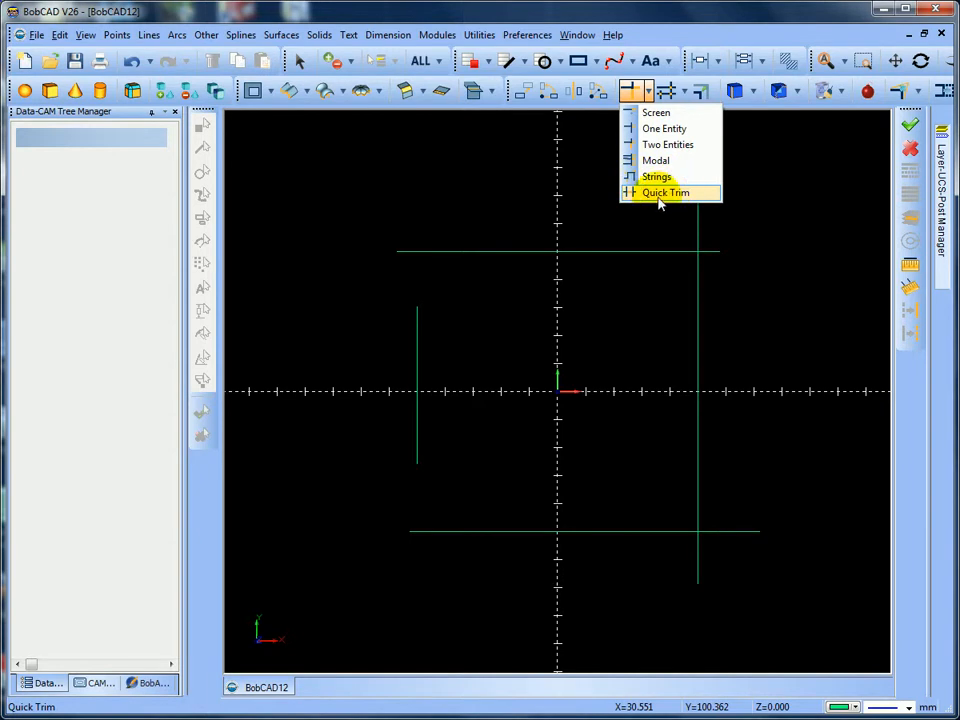
left_click(655, 131)
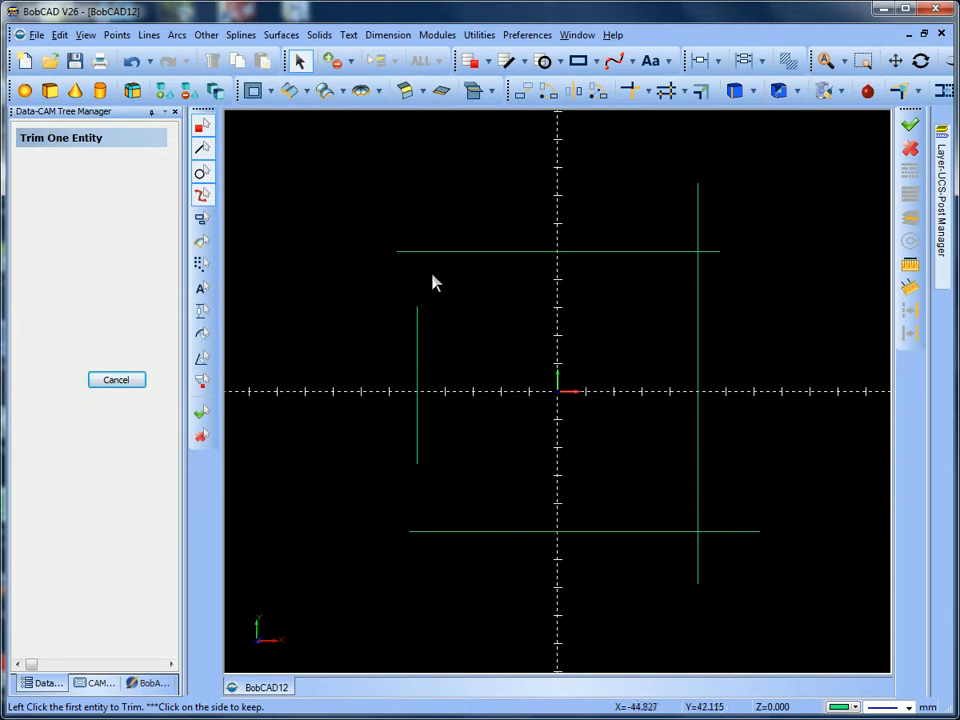
left_click(659, 258)
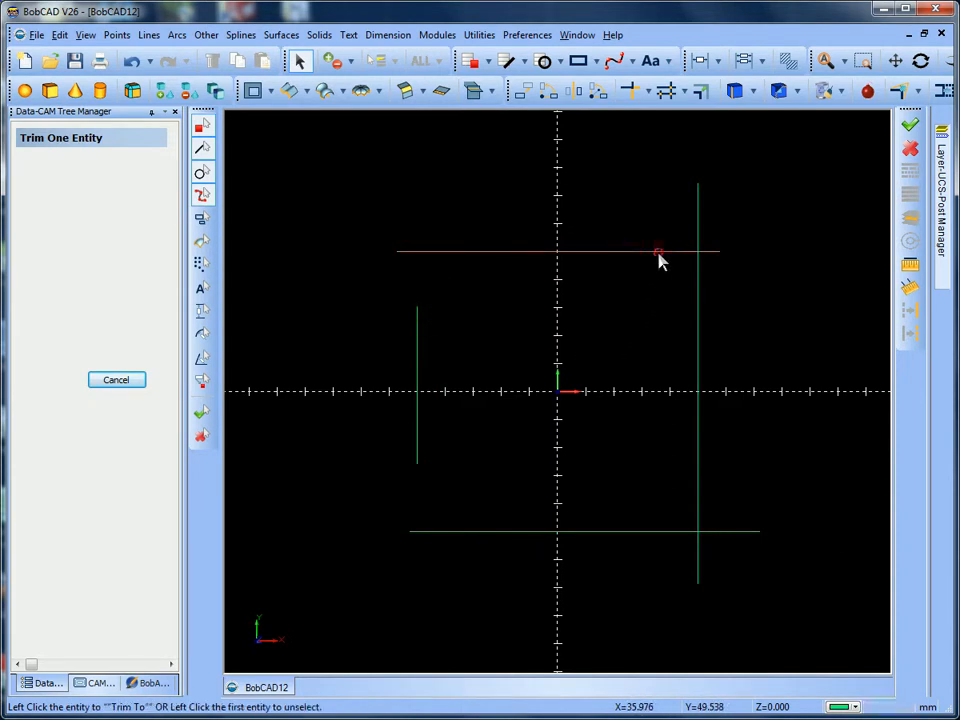
left_click(698, 299)
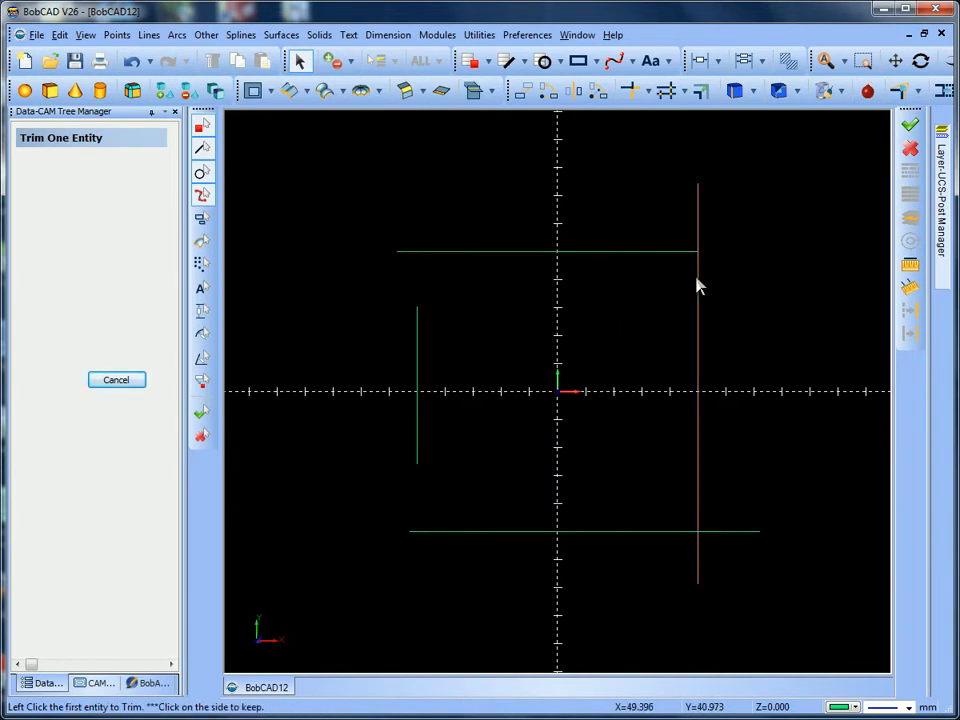
left_click(697, 282)
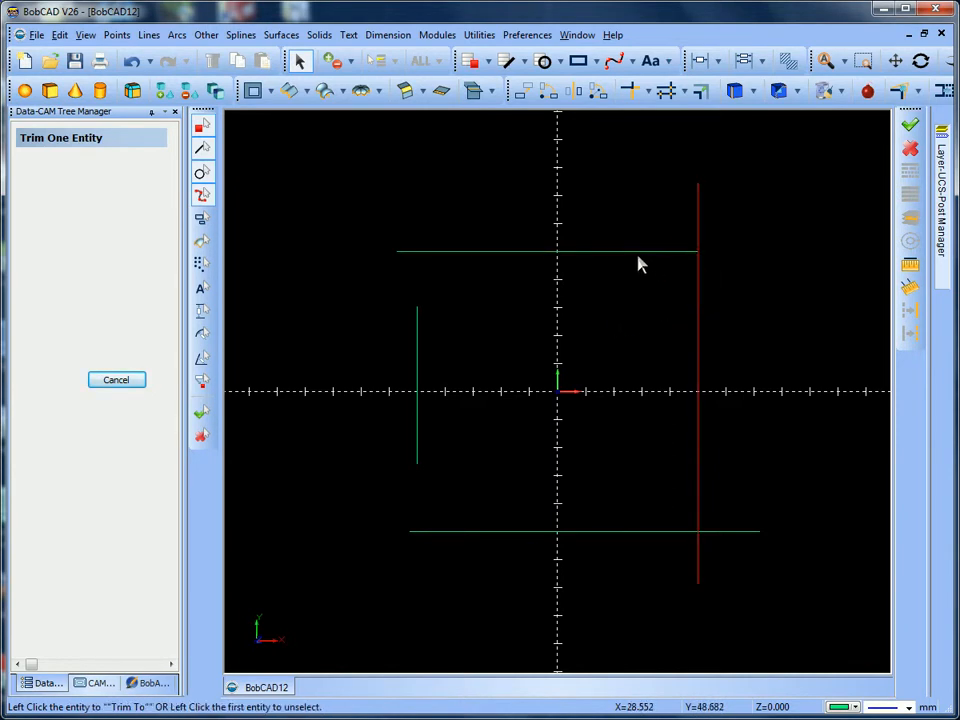
left_click(638, 253)
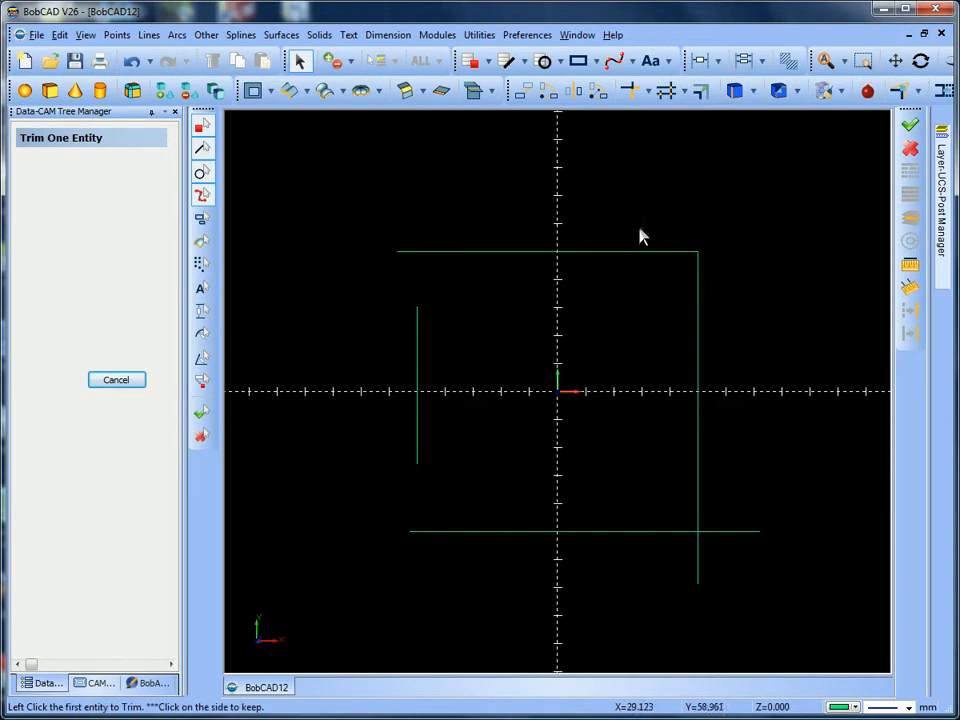
left_click(133, 61)
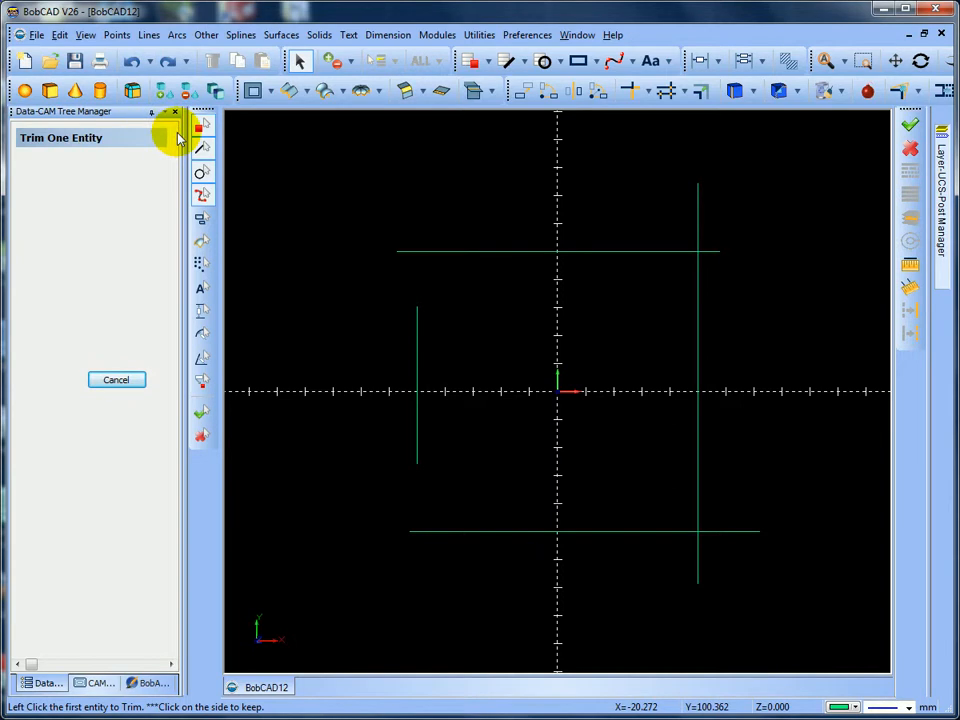
Trim the Y 50 line to the X 50 line, and undo a trim that keeps only the vertical's part above Y 50.
left_click(649, 254)
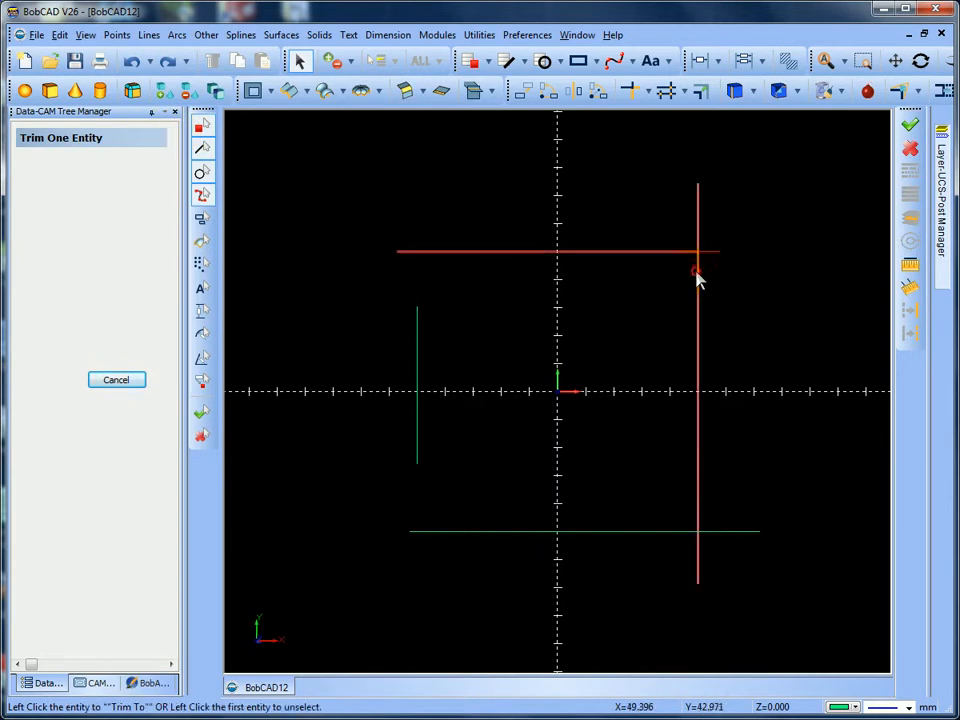
left_click(697, 274)
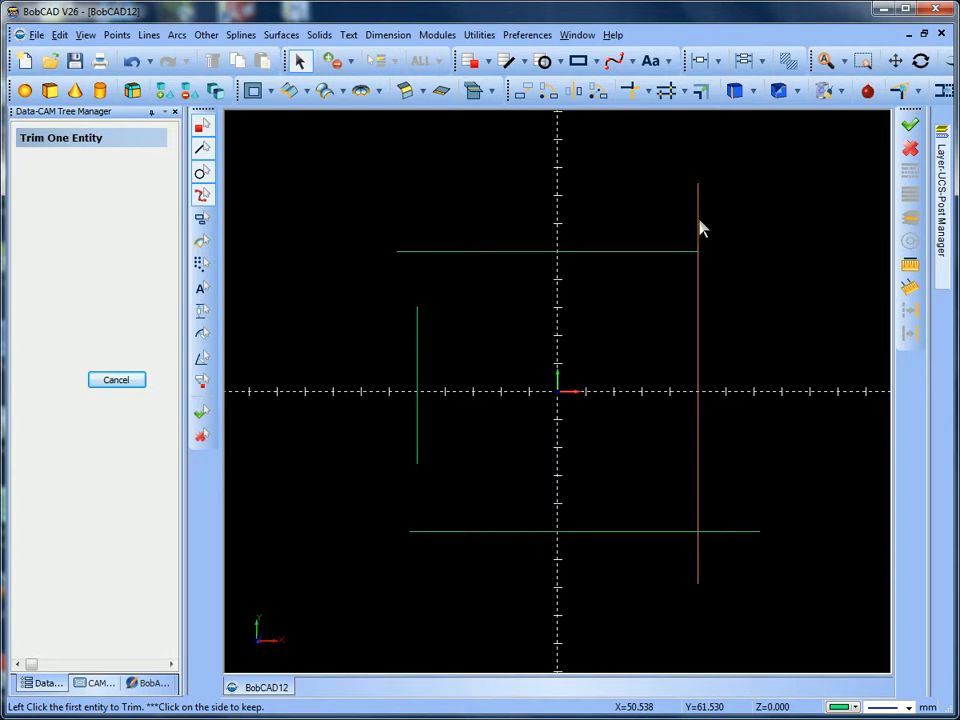
left_click(697, 221)
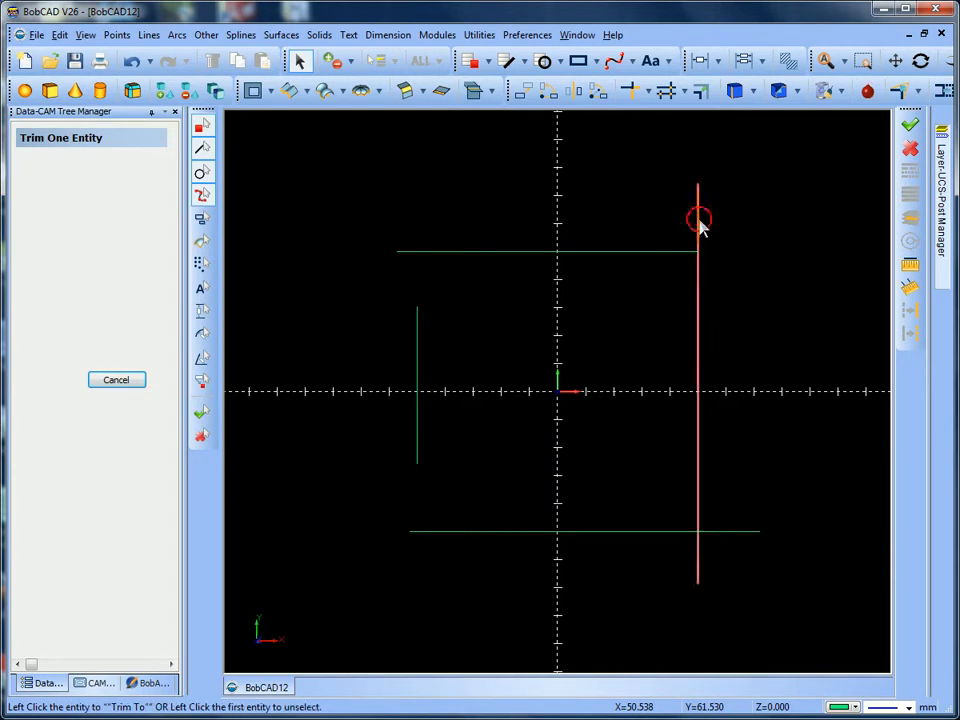
left_click(658, 257)
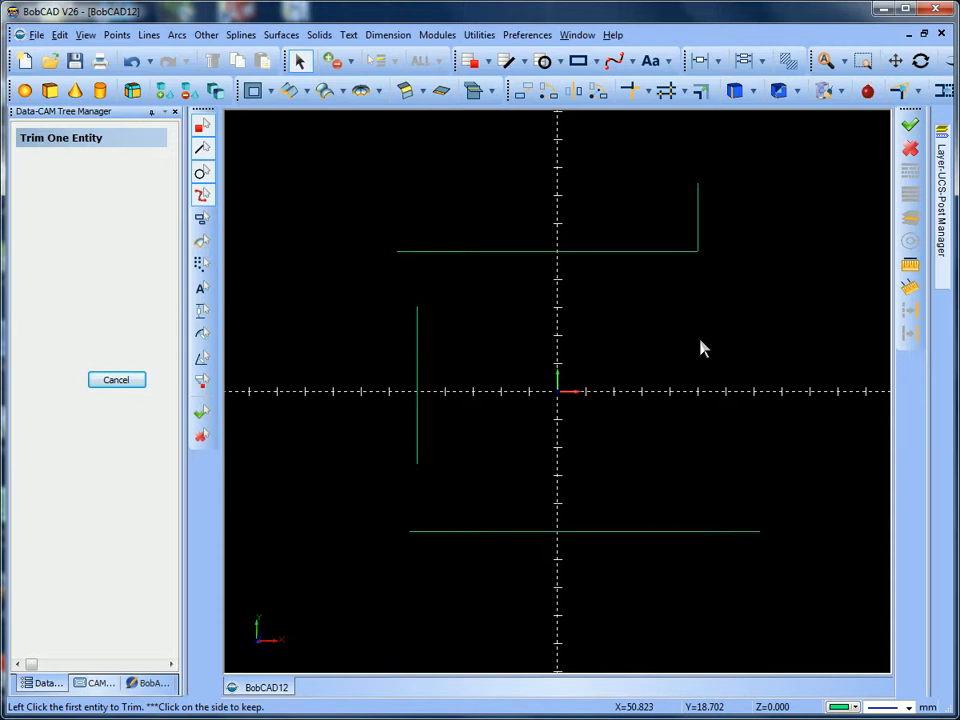
left_click(133, 62)
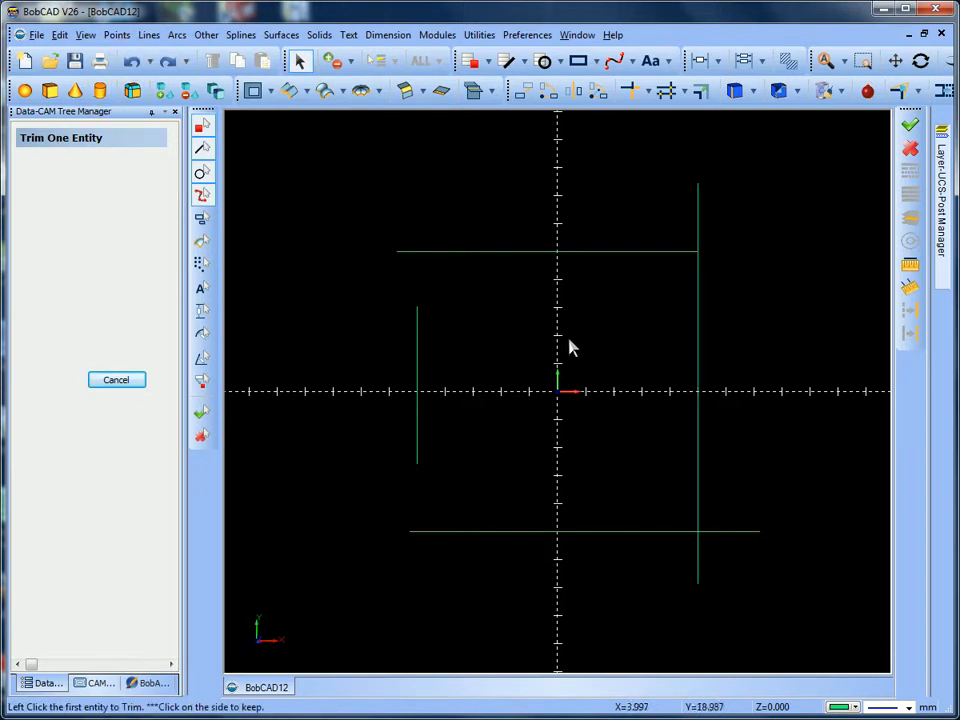
Trim the X 50 line to both horizontal lines, and trim the Y -50 line's overhang to the X 50 line.
left_click(697, 292)
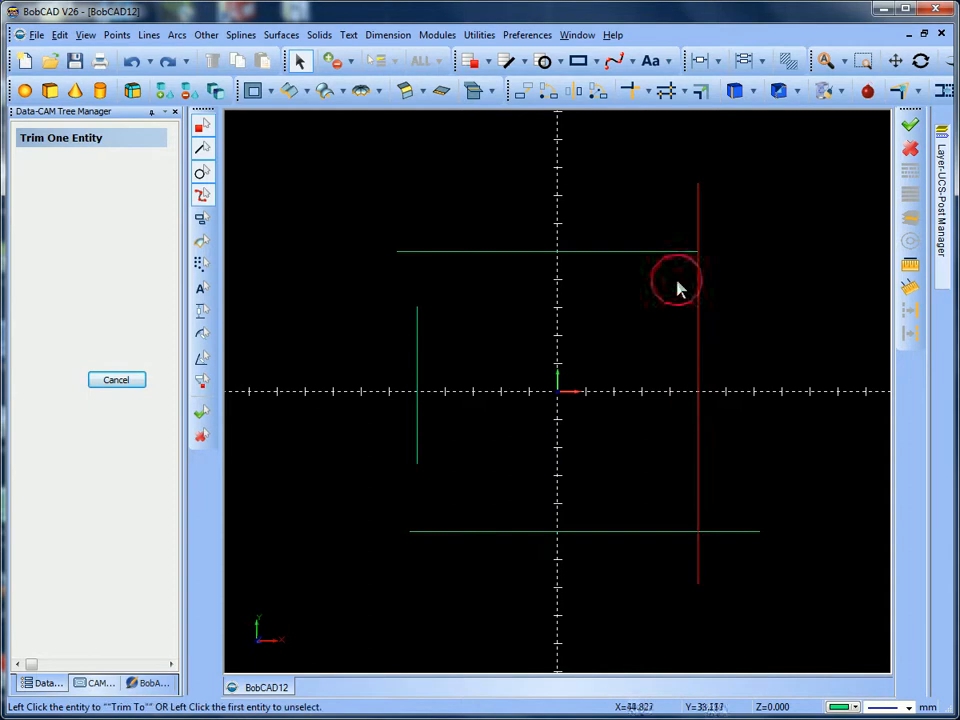
left_click(650, 253)
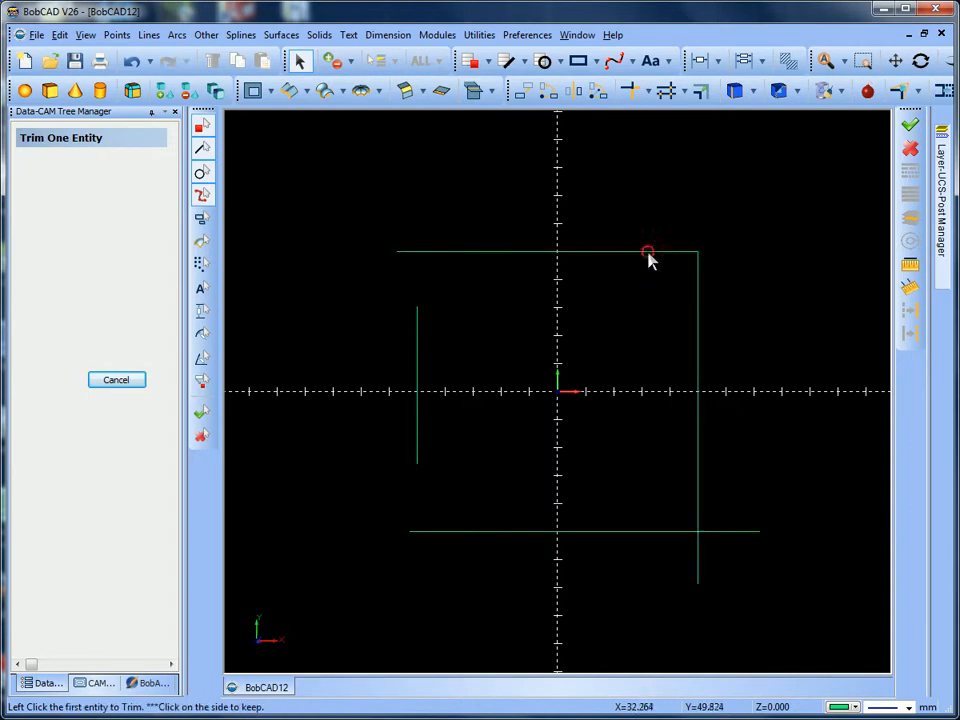
left_click(698, 446)
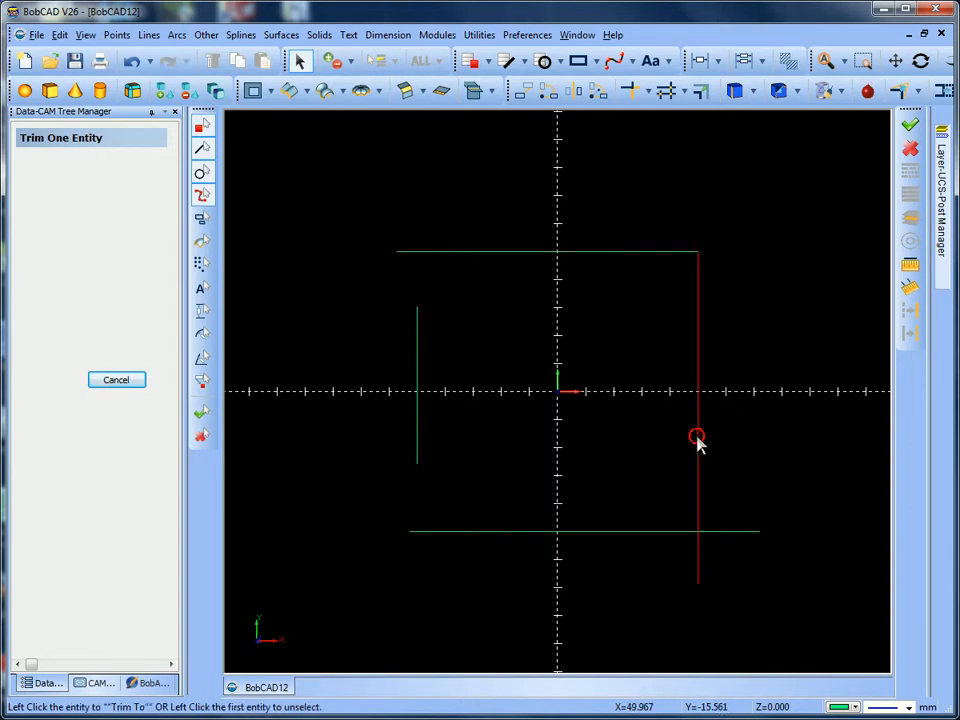
left_click(657, 532)
left_click(673, 513)
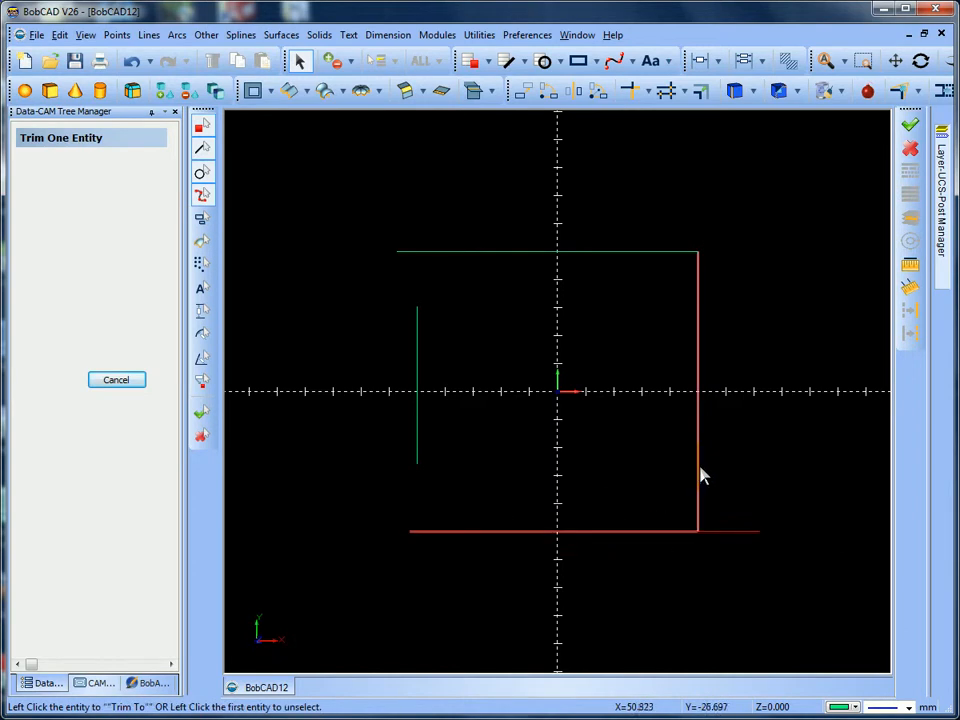
left_click(698, 468)
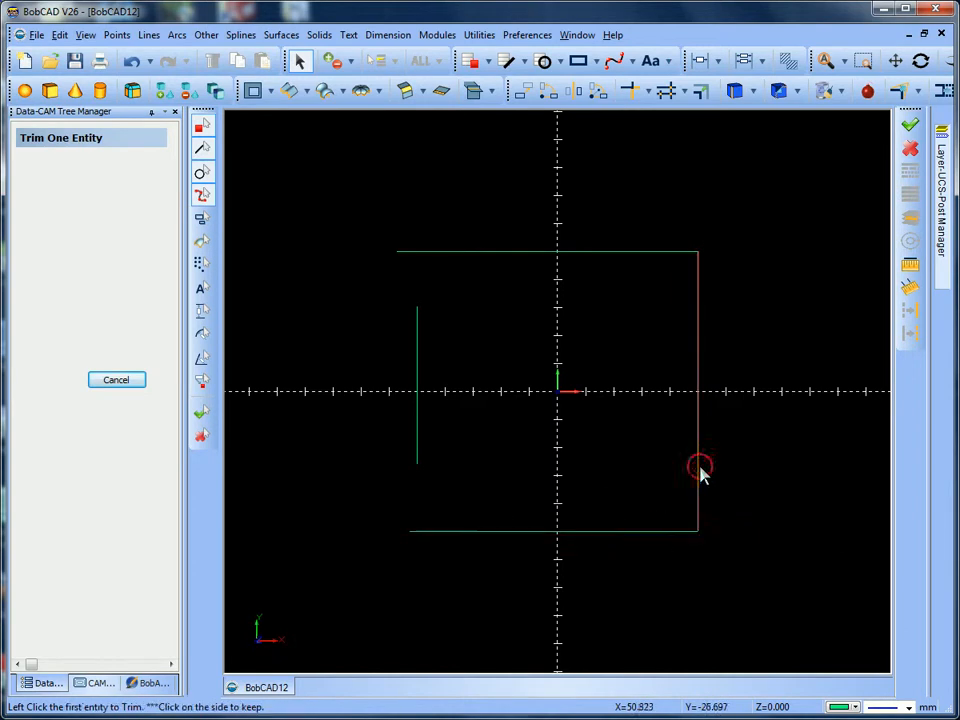
Extend the X -50 line down to the Y -50 line and trim that horizontal's overhang to the vertical.
left_click(417, 414)
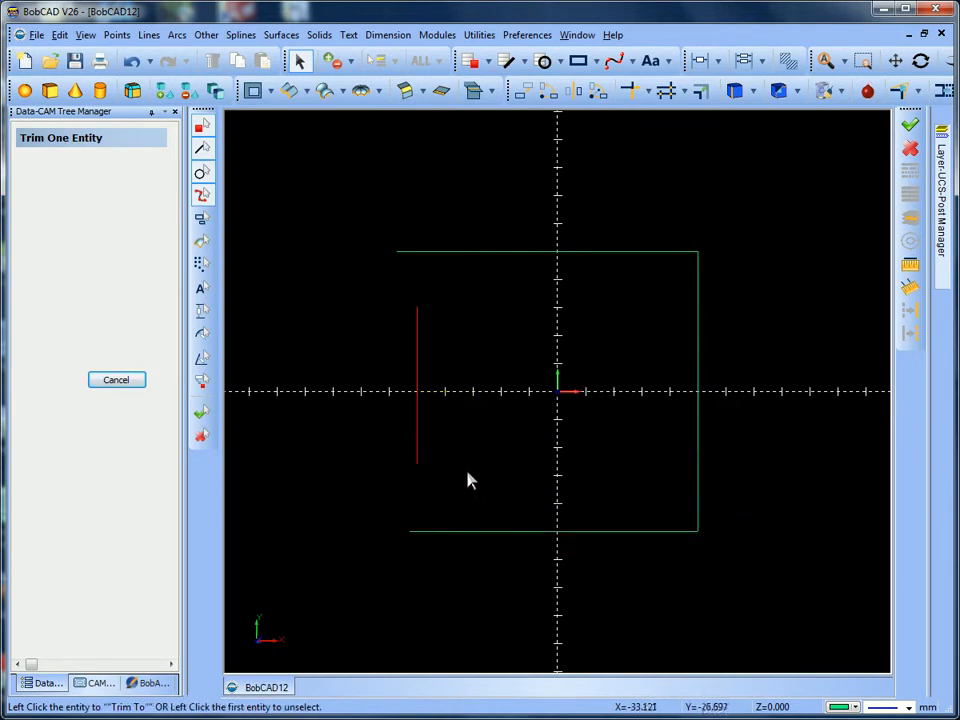
left_click(451, 533)
left_click(446, 533)
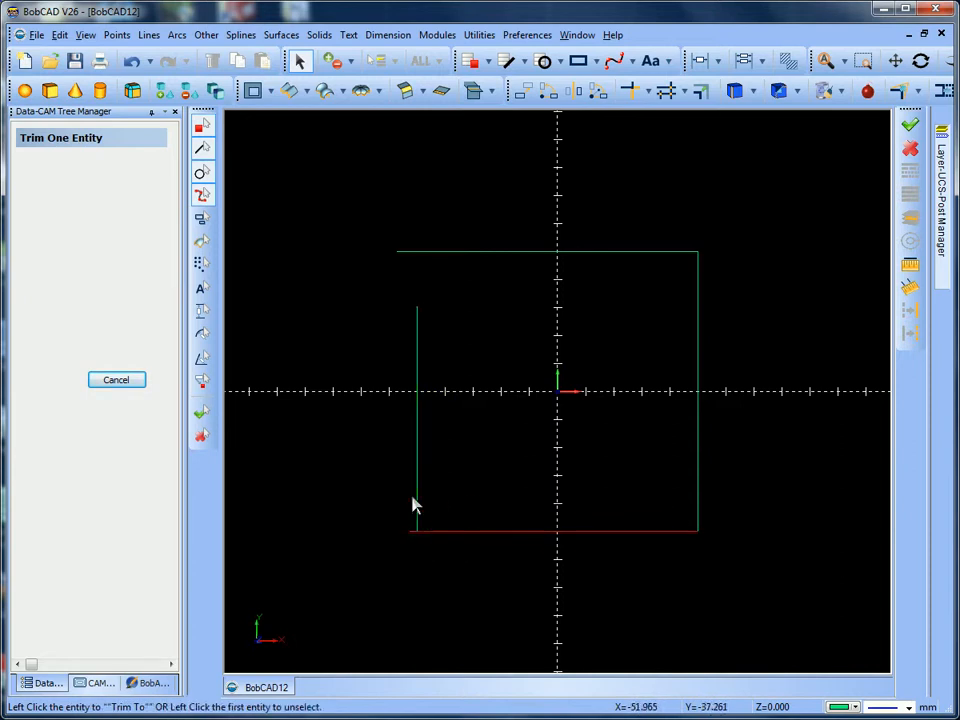
left_click(416, 491)
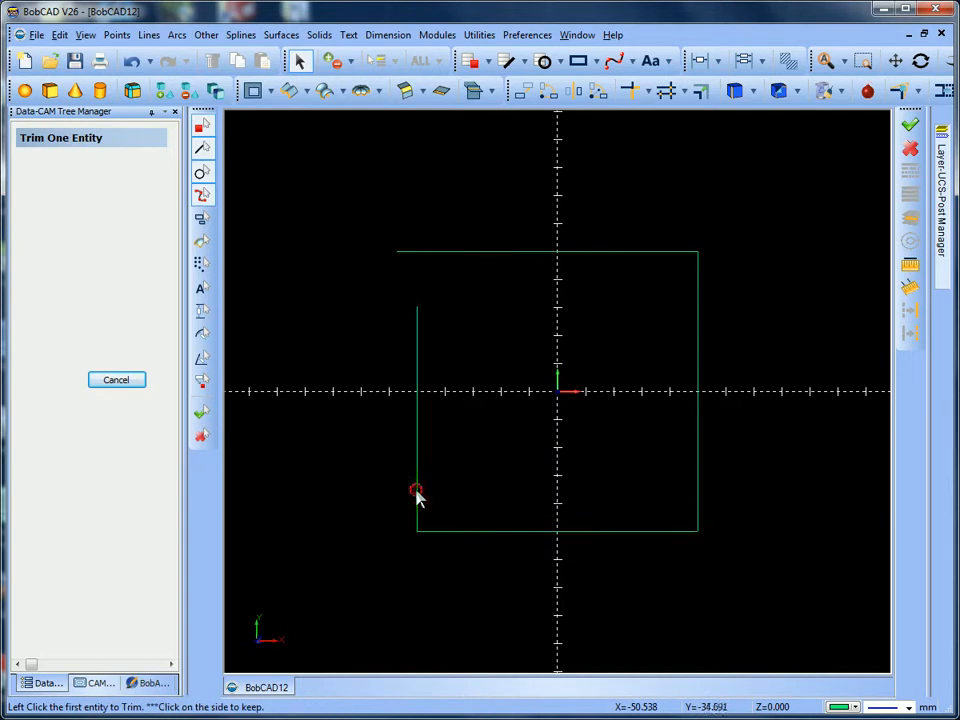
Extend the X -50 line up to the Y 50 line and trim the remaining overhang to close the square.
left_click(418, 331)
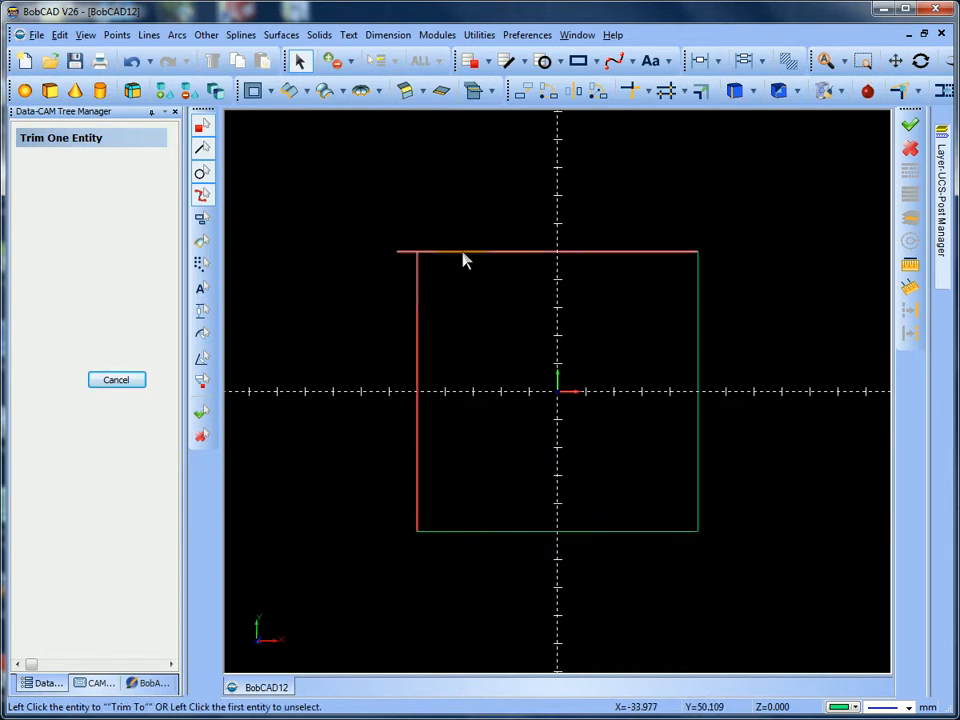
left_click(463, 256)
left_click(448, 258)
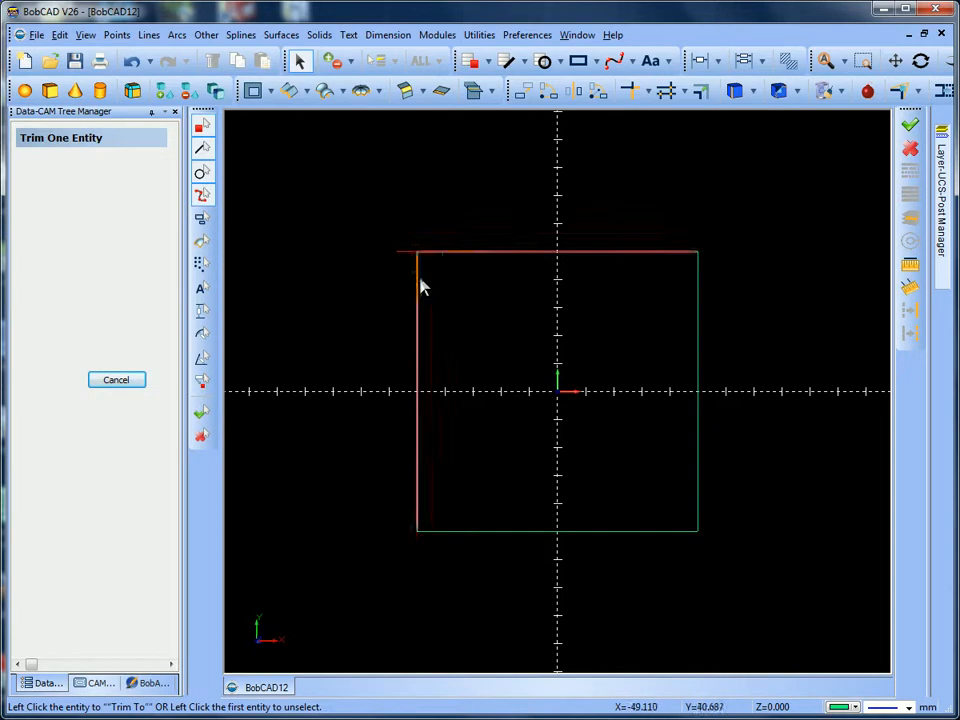
left_click(416, 298)
right_click(492, 346)
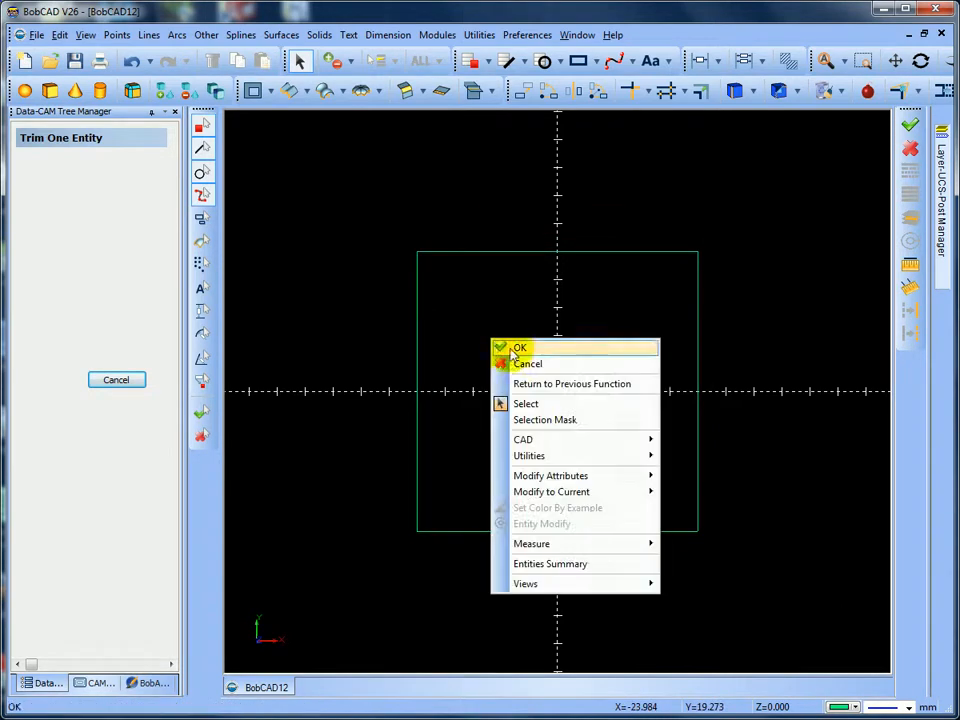
left_click(522, 349)
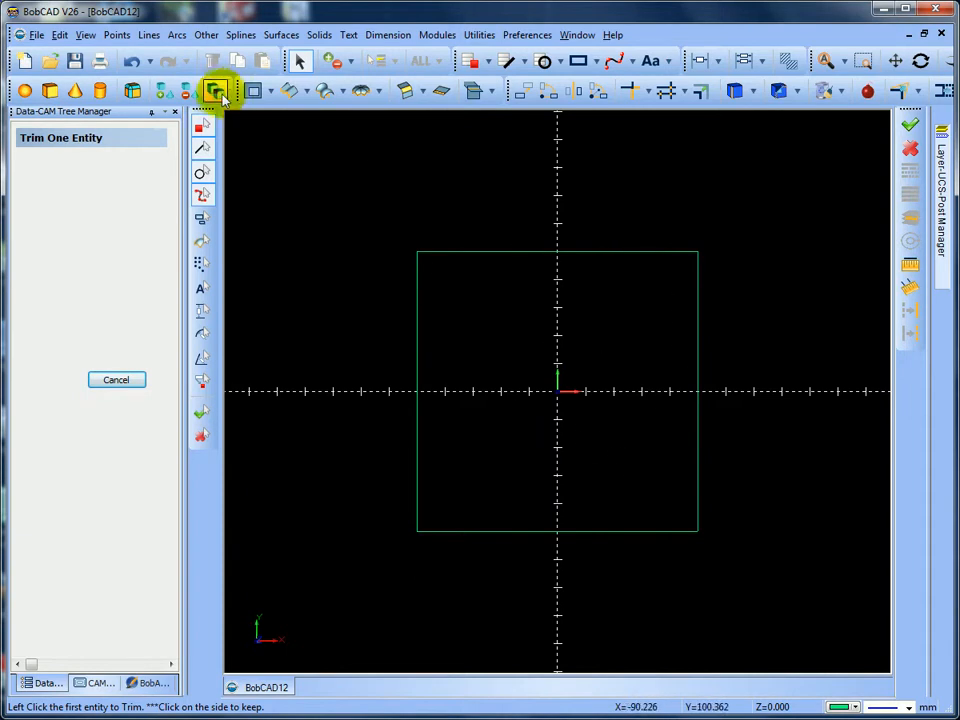
Undo all the corner trims and the four sketched lines, back to an empty drawing.
left_click(134, 63)
left_click(136, 64)
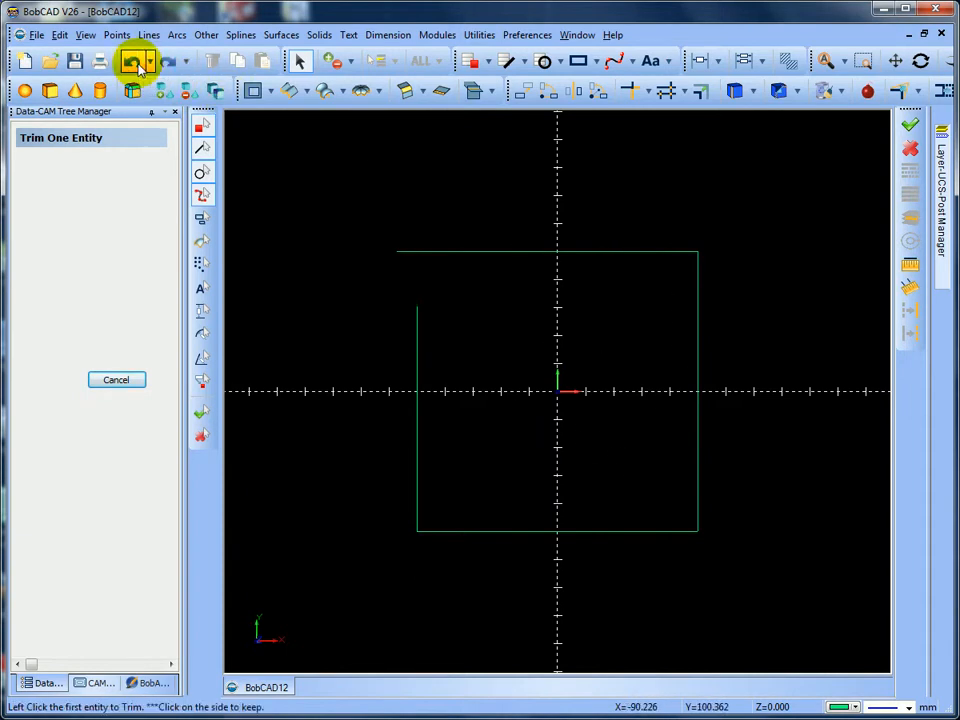
left_click(136, 64)
left_click(136, 64)
left_click(136, 64)
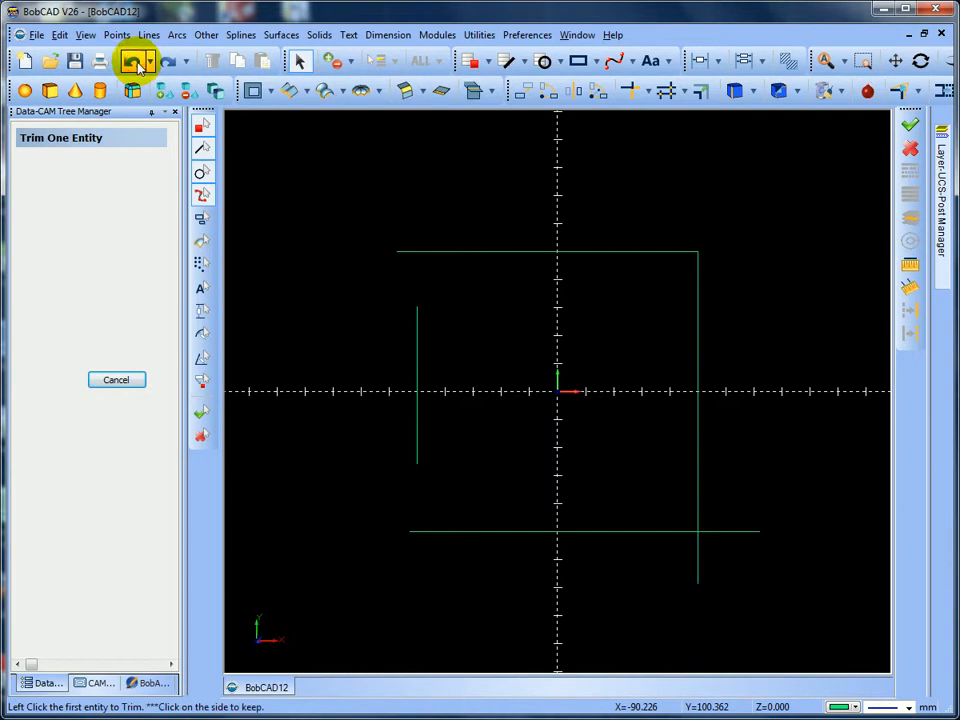
left_click(136, 64)
left_click(136, 64)
left_click(136, 64)
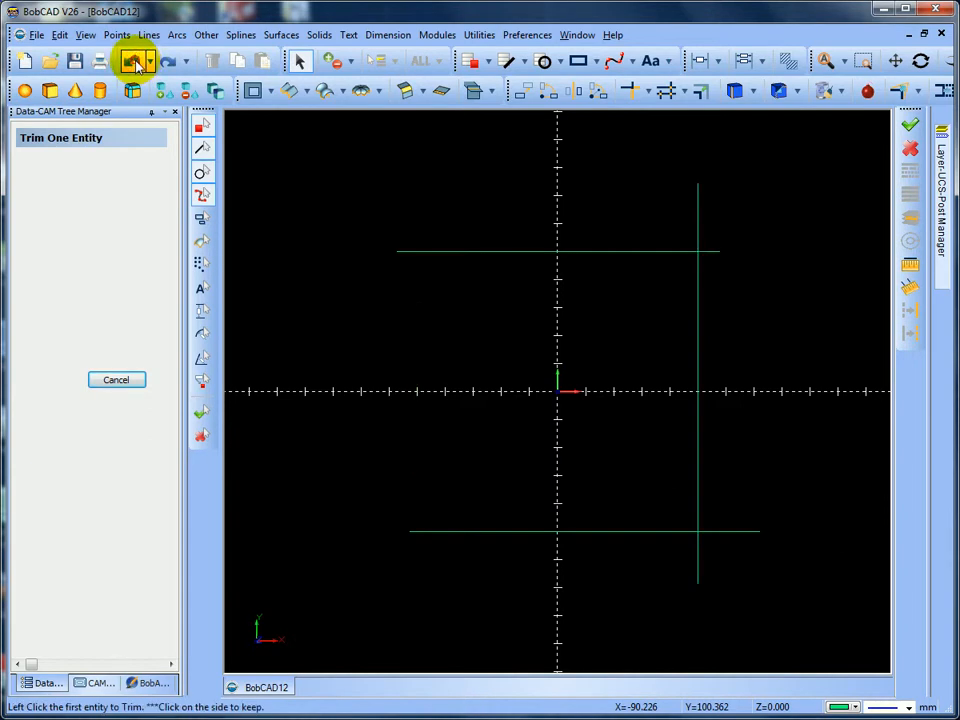
left_click(136, 64)
left_click(136, 64)
left_click(136, 64)
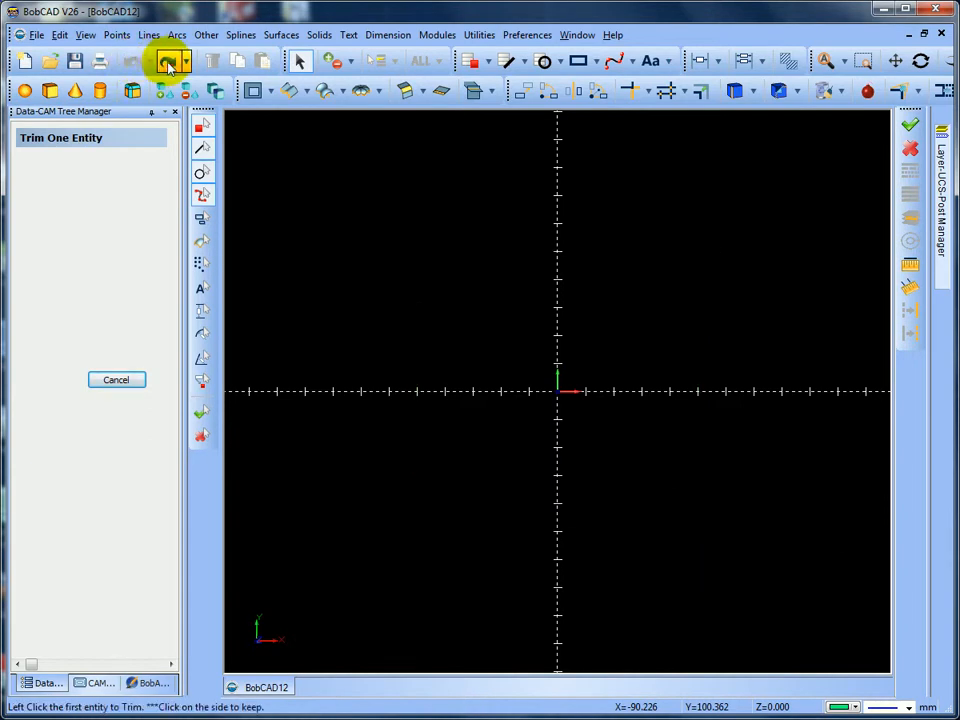
Redo the four sketched horizontal and vertical lines in their untrimmed form.
left_click(167, 62)
left_click(167, 62)
left_click(167, 62)
left_click(167, 62)
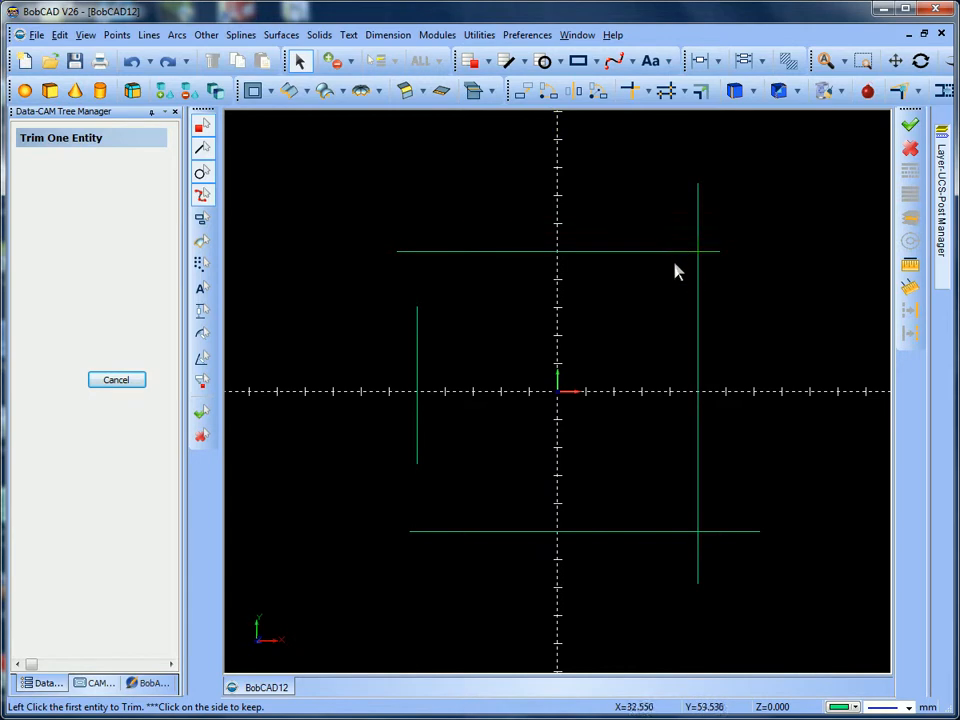
Trim the X 50 line with the Y 50 and Y -50 lines into two clean corners using Trim Two Entities.
left_click(648, 91)
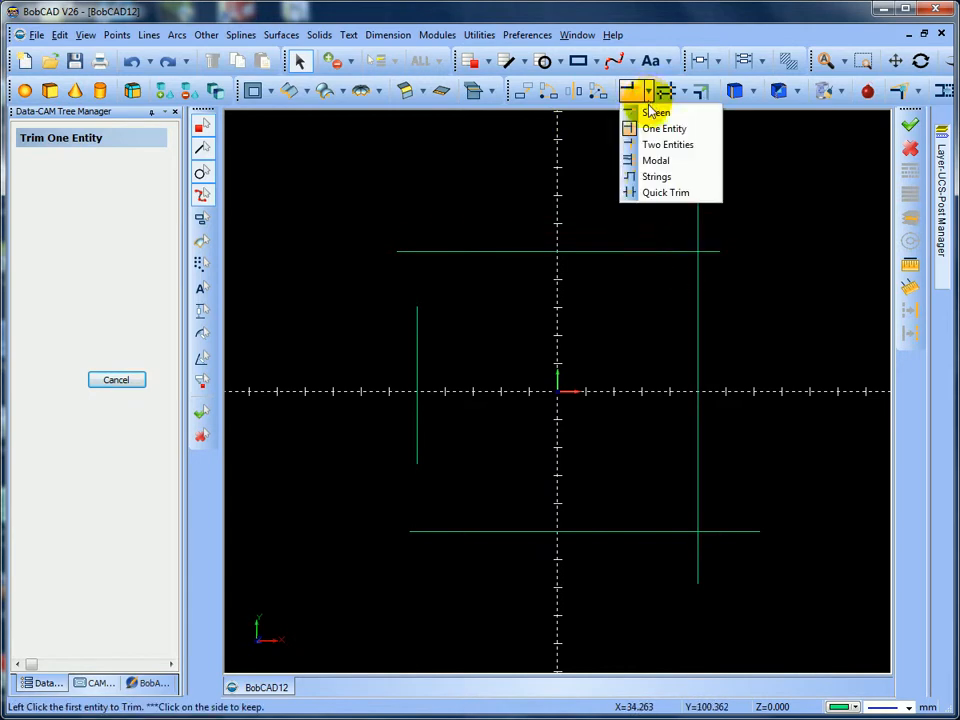
left_click(664, 148)
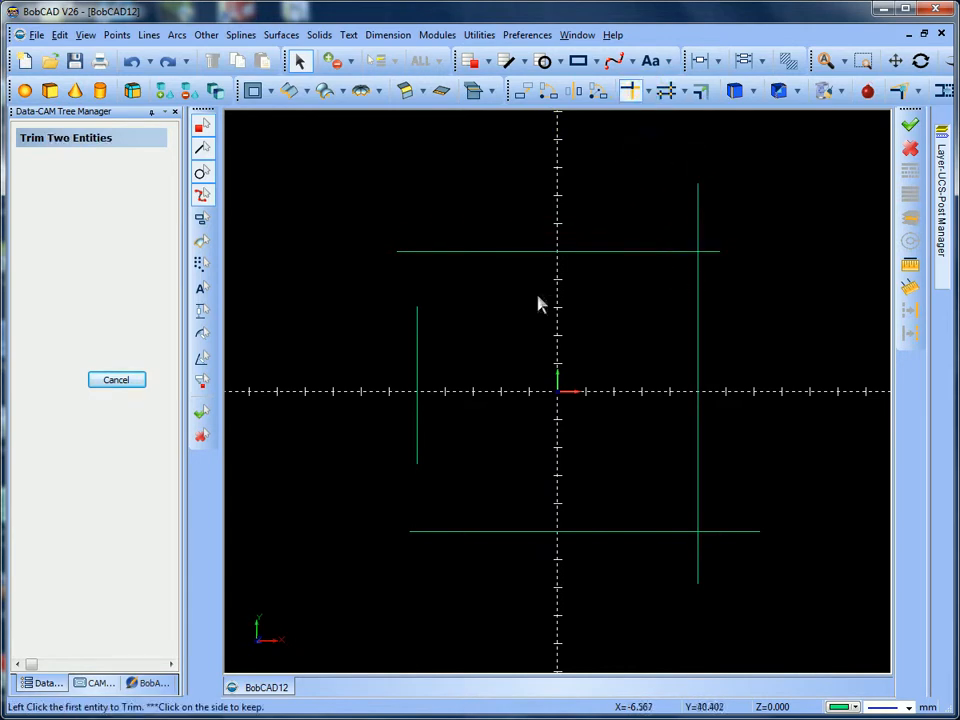
left_click(644, 256)
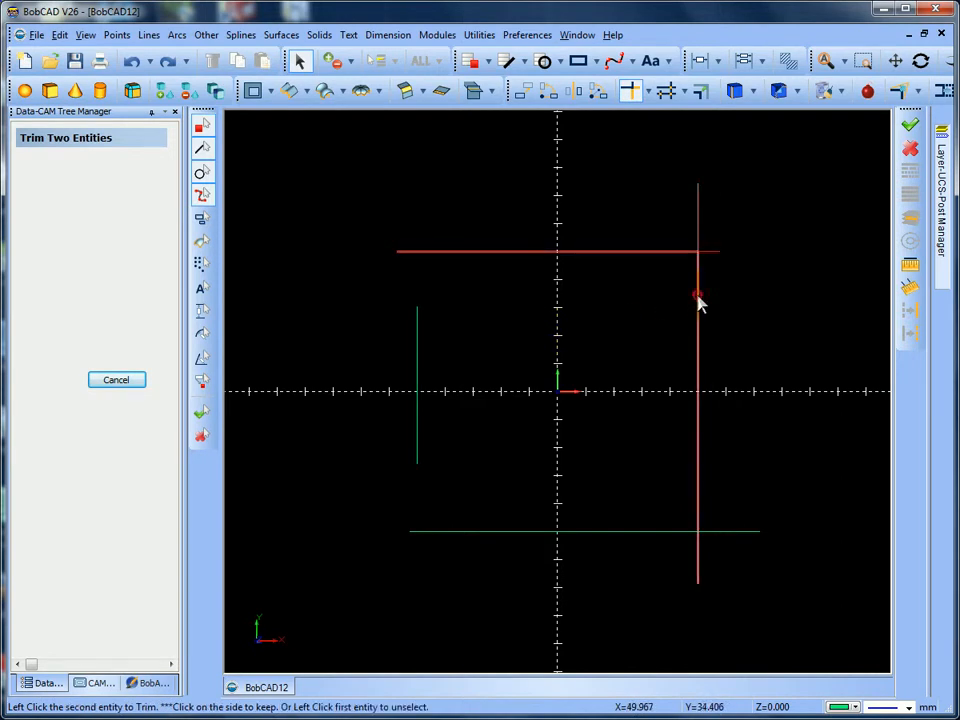
left_click(698, 298)
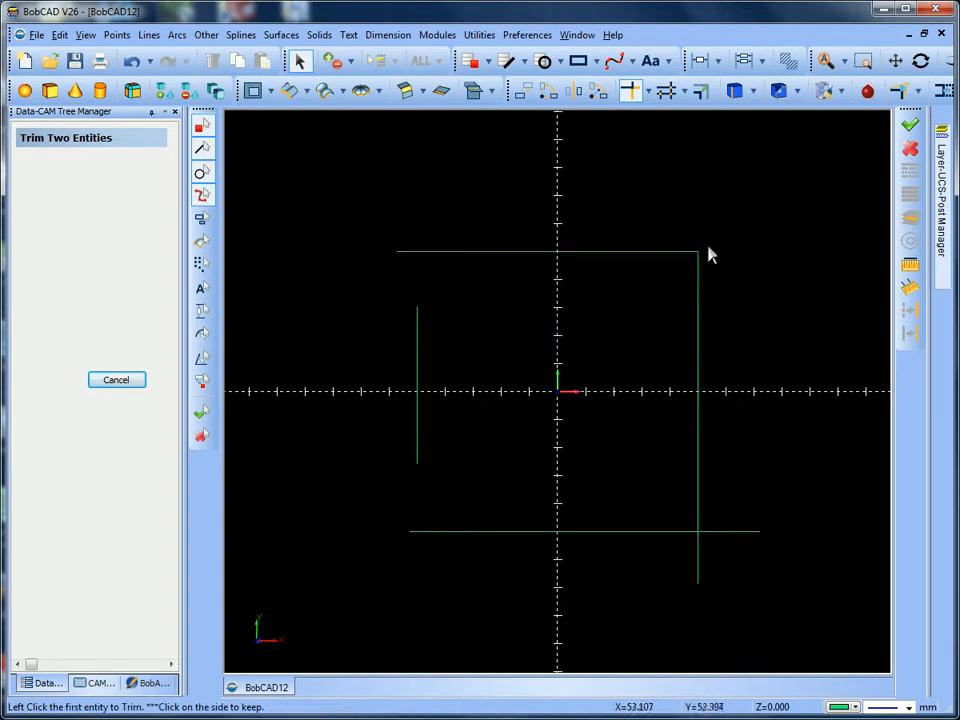
left_click(698, 481)
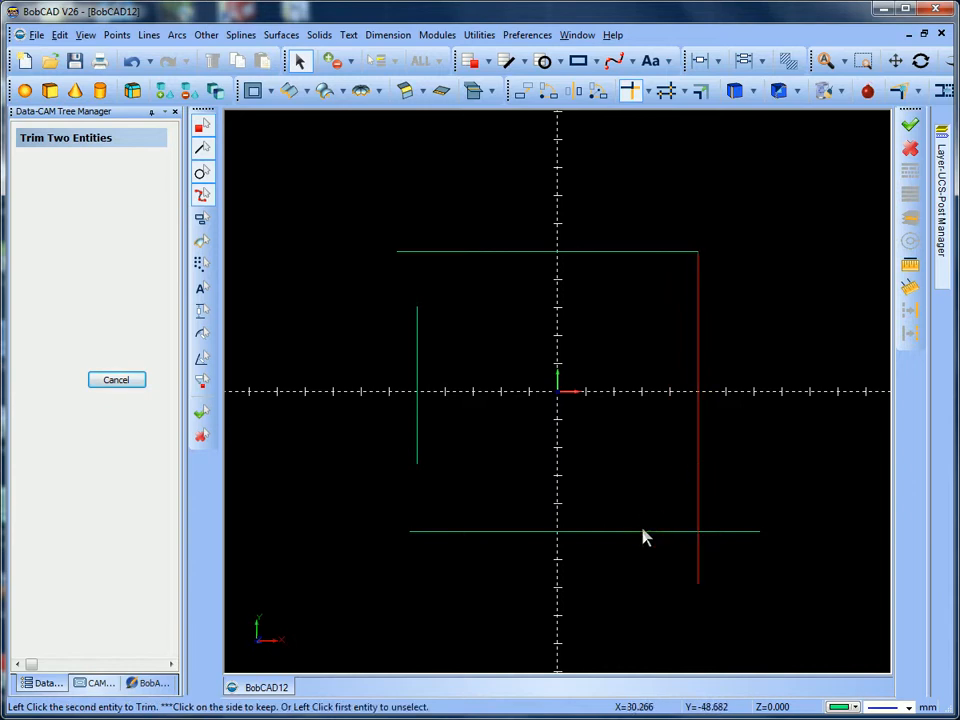
left_click(643, 532)
Join the X -50 line to the Y -50 and Y 50 lines with Trim Two Entities, closing the square.
left_click(464, 533)
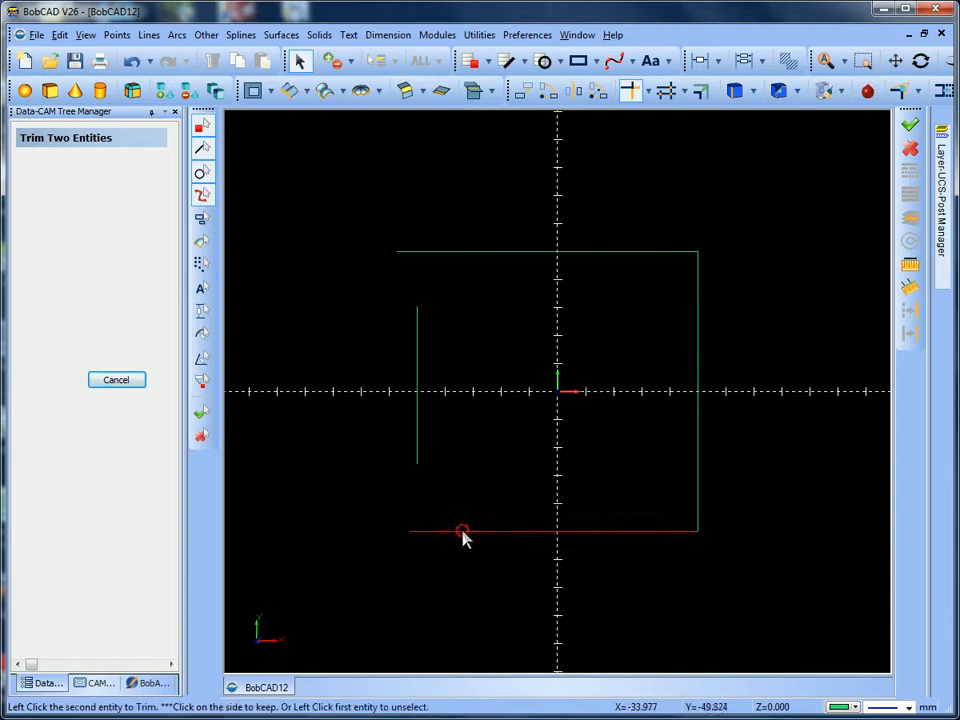
left_click(420, 430)
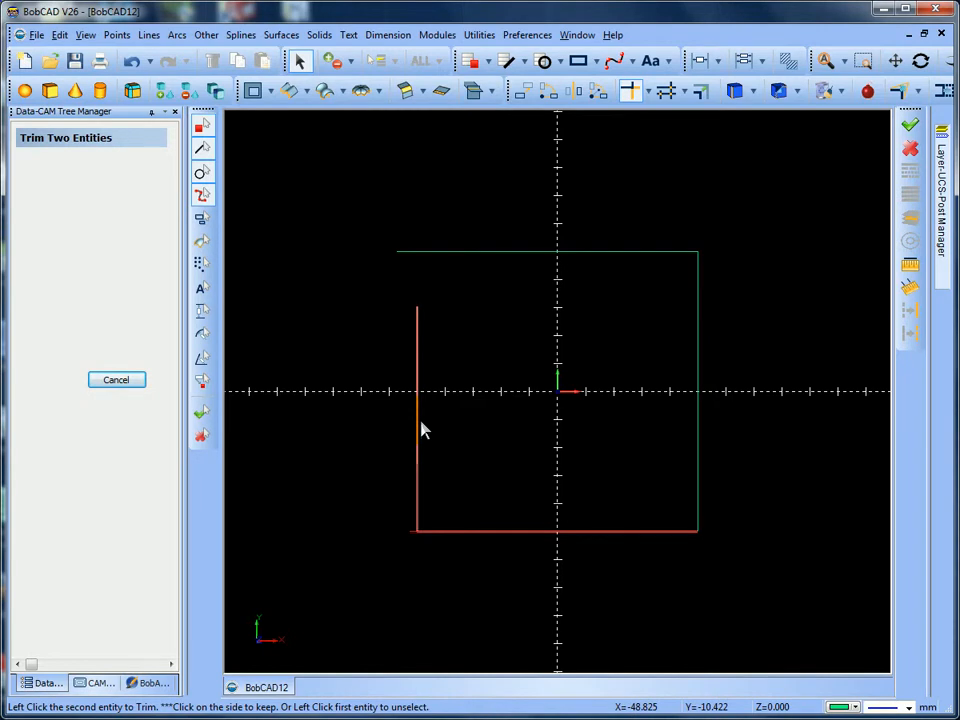
left_click(420, 430)
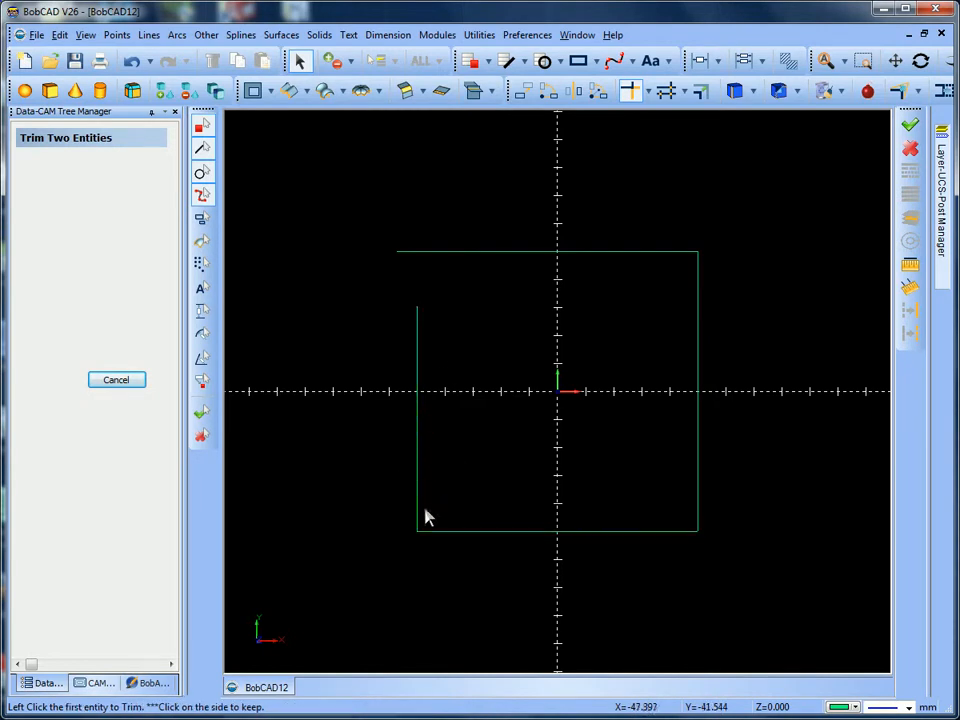
left_click(418, 332)
left_click(480, 253)
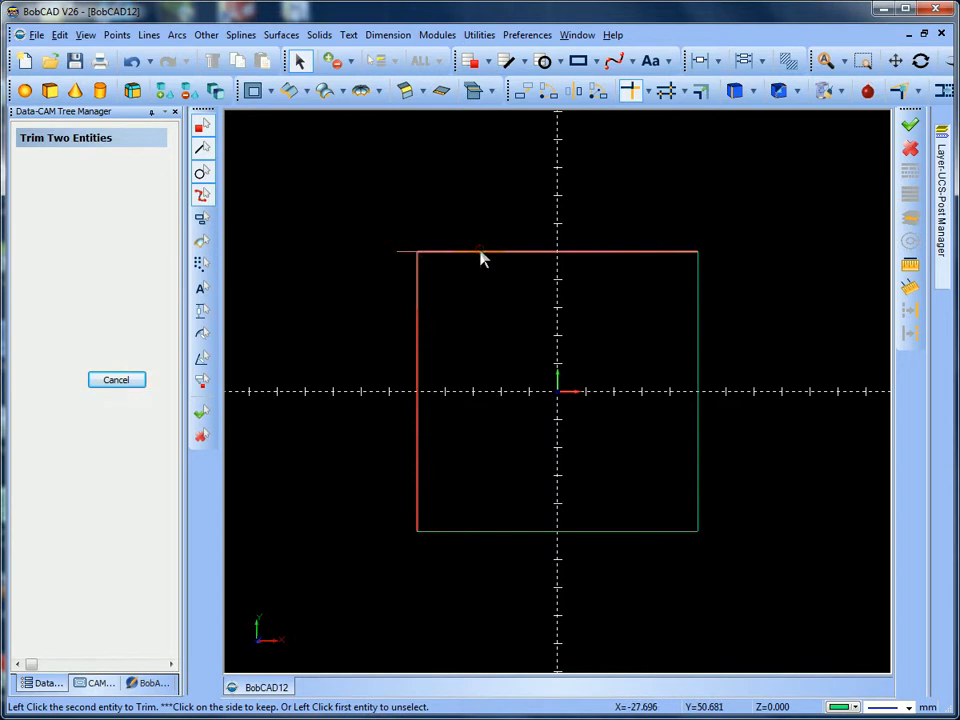
left_click(128, 380)
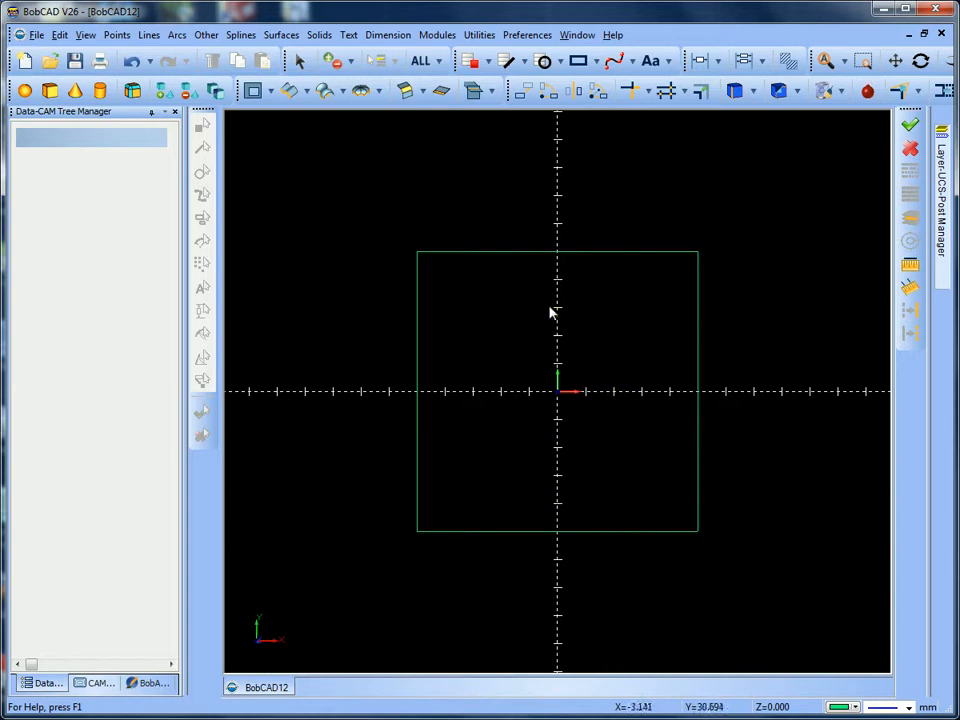
Undo the four two-entity corner trims, back to the untrimmed lines.
left_click(132, 64)
left_click(132, 64)
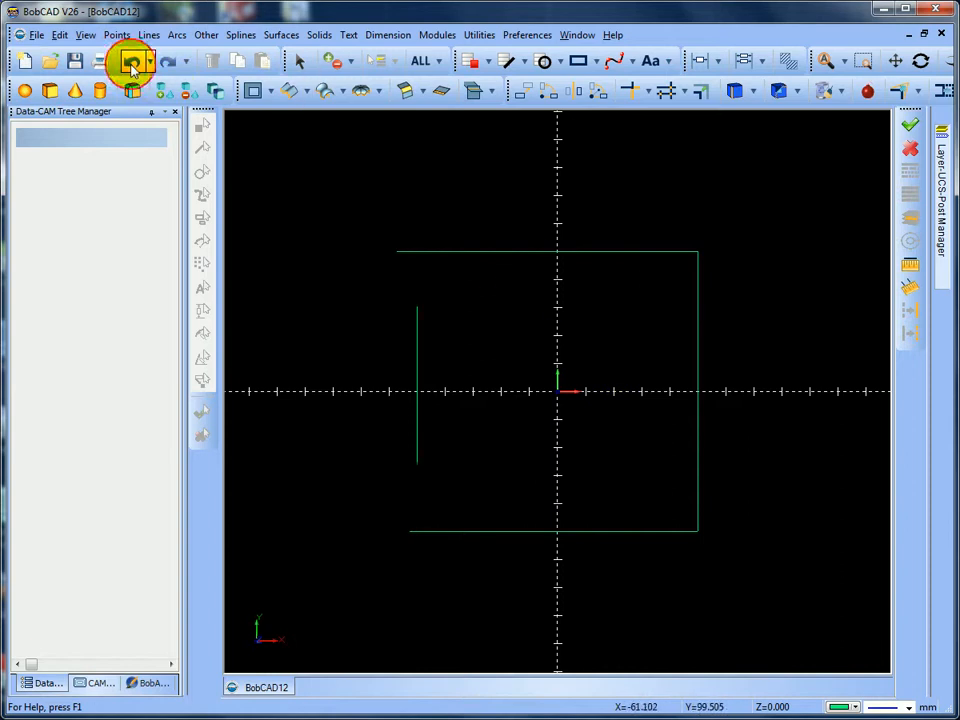
left_click(132, 64)
left_click(132, 64)
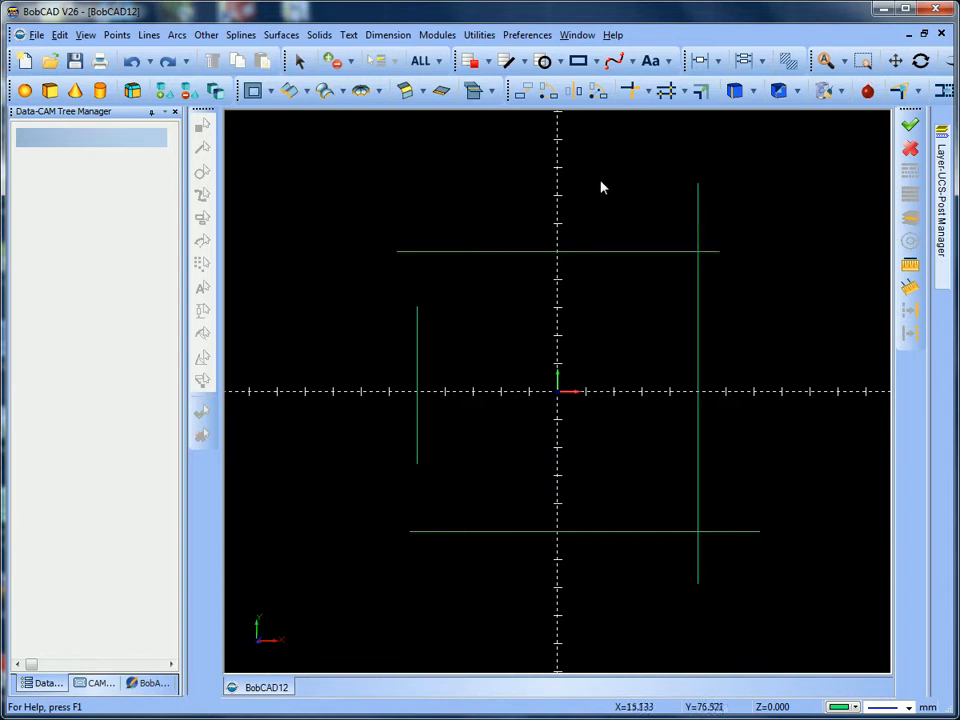
Remove the four overhanging line ends at the upper and lower corners on X 50 with Quick Trim.
left_click(647, 90)
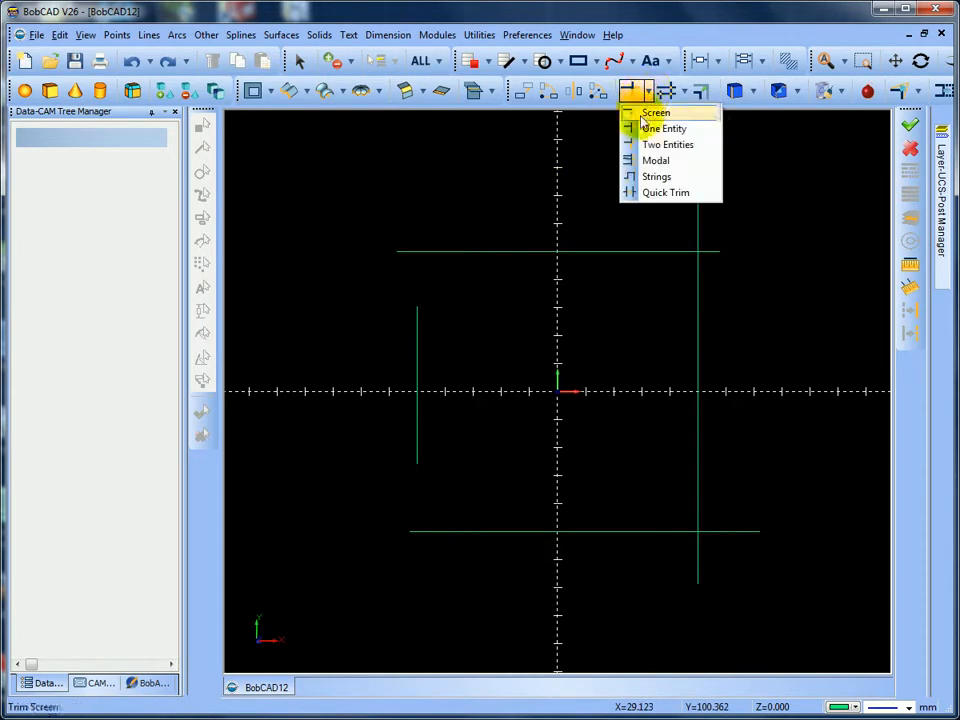
left_click(651, 193)
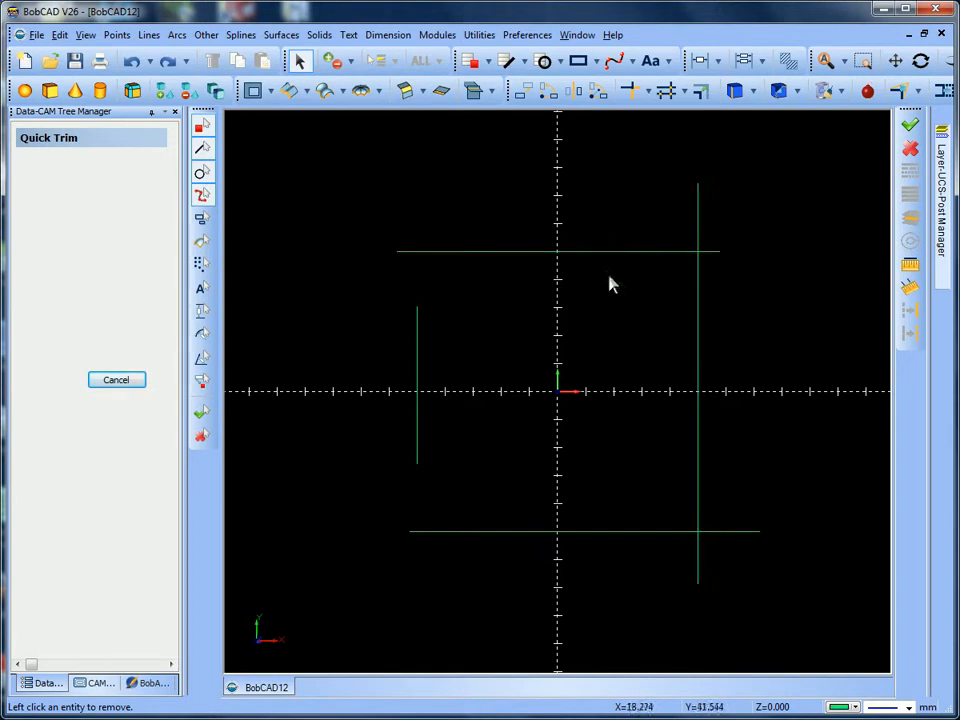
left_click(698, 205)
left_click(712, 252)
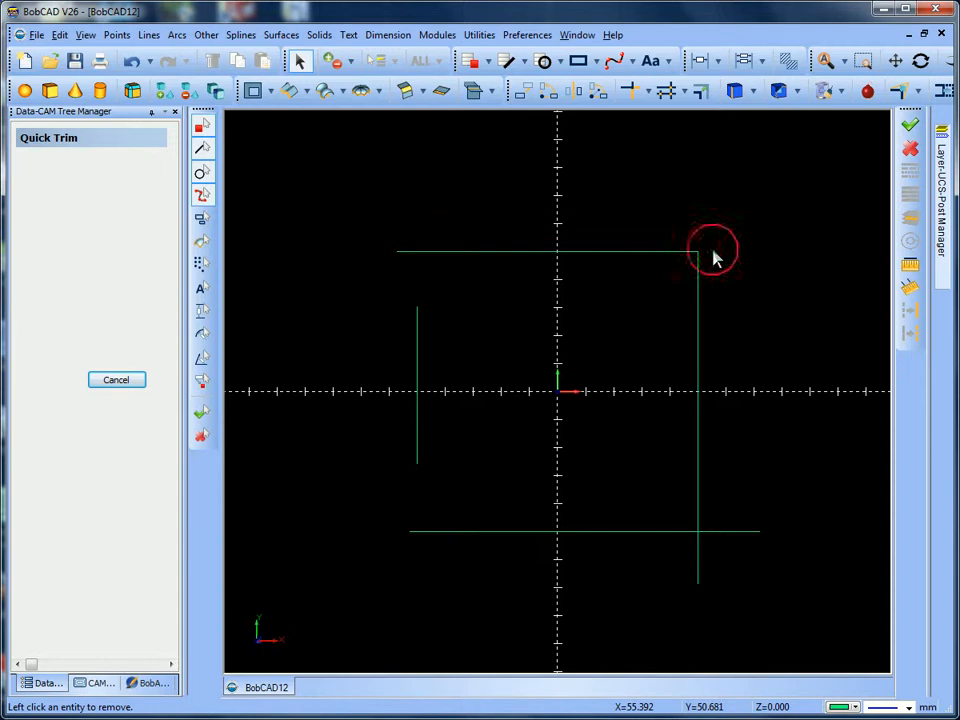
left_click(724, 532)
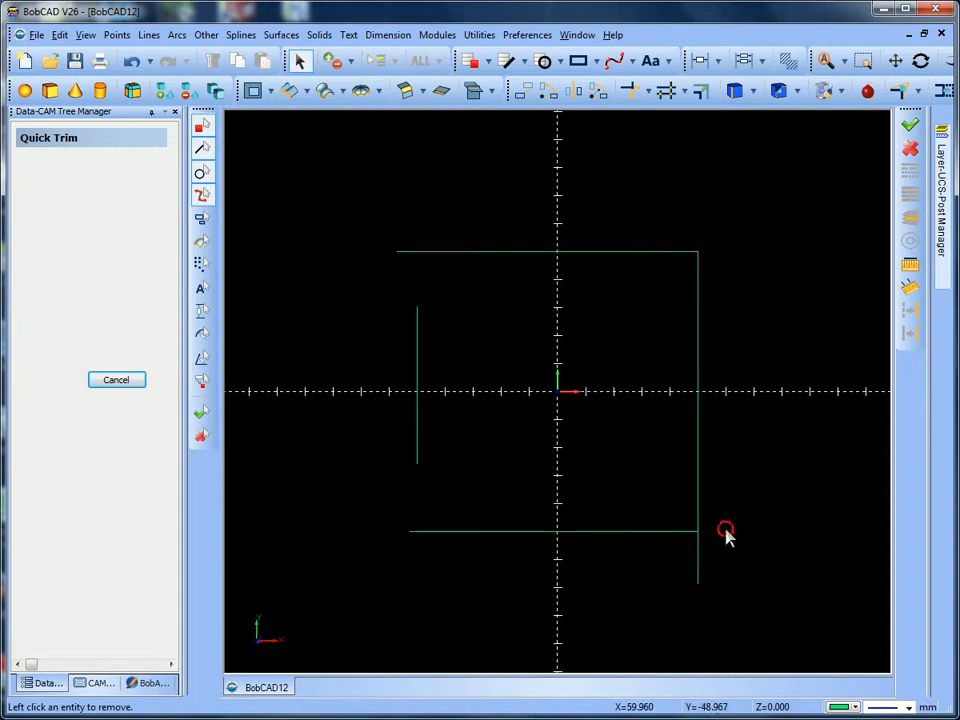
left_click(701, 566)
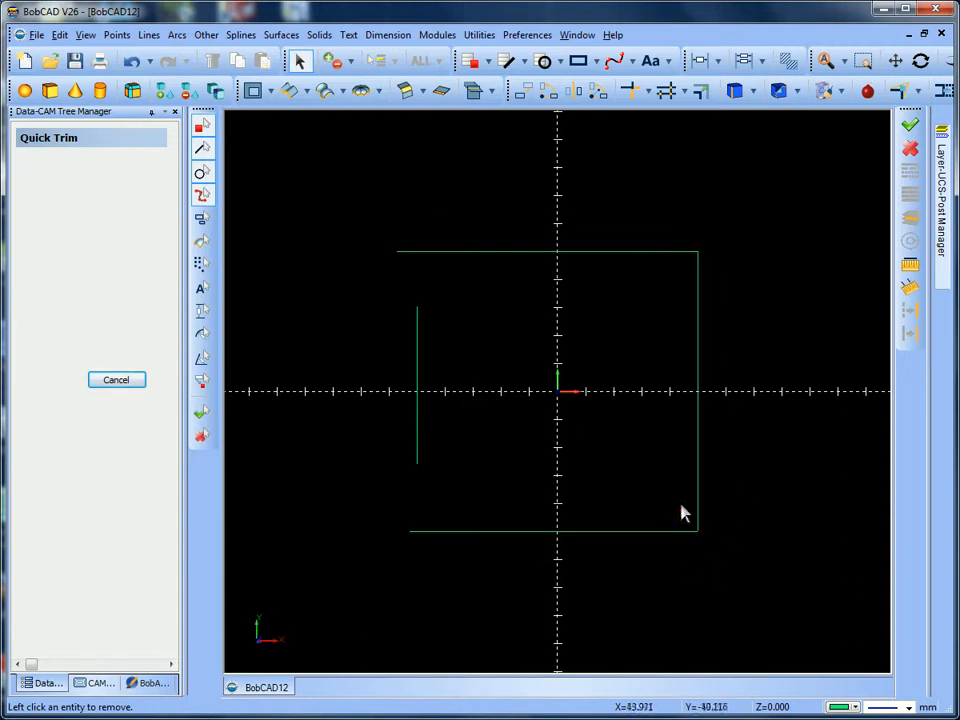
Join the X -50 line to the Y 50 and Y -50 lines with Trim Two Entities to close the square.
left_click(646, 95)
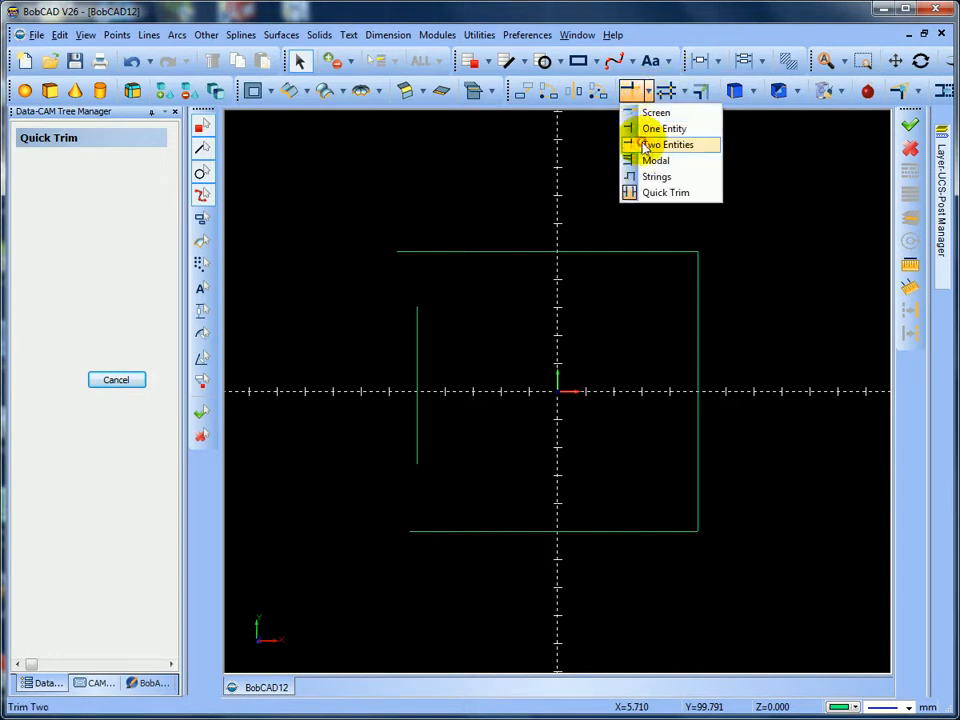
left_click(641, 141)
left_click(418, 330)
left_click(466, 252)
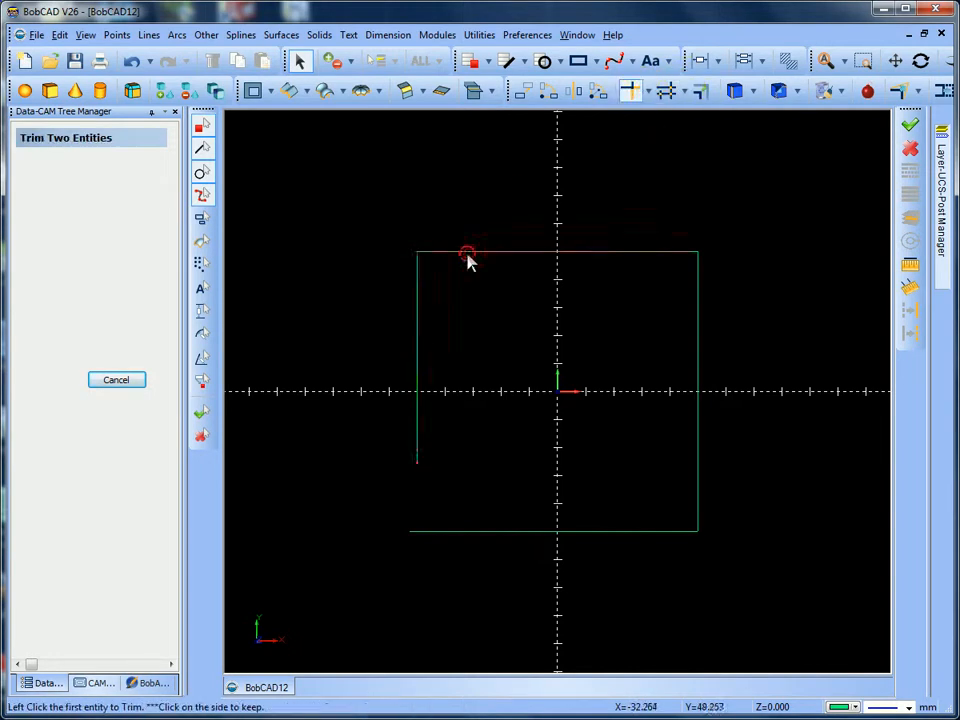
left_click(418, 400)
left_click(486, 530)
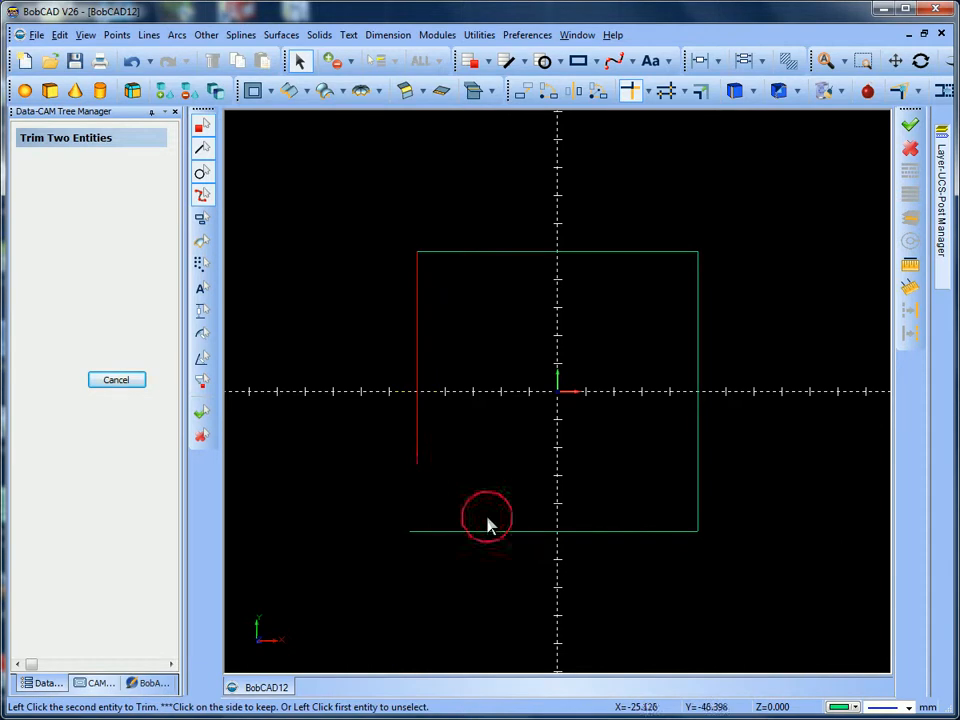
right_click(345, 284)
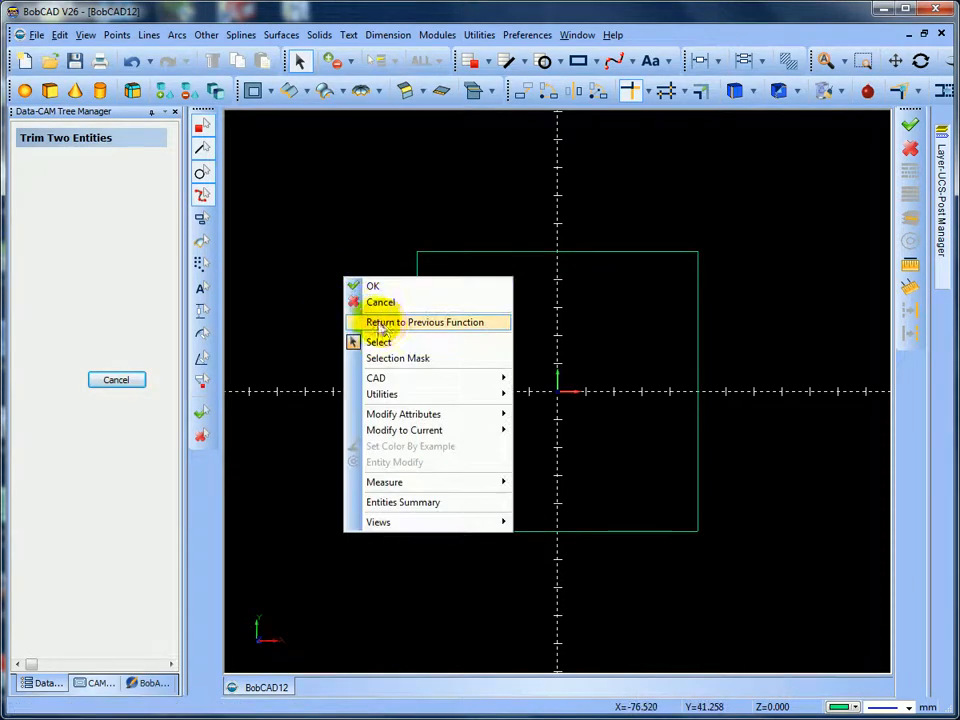
left_click(374, 287)
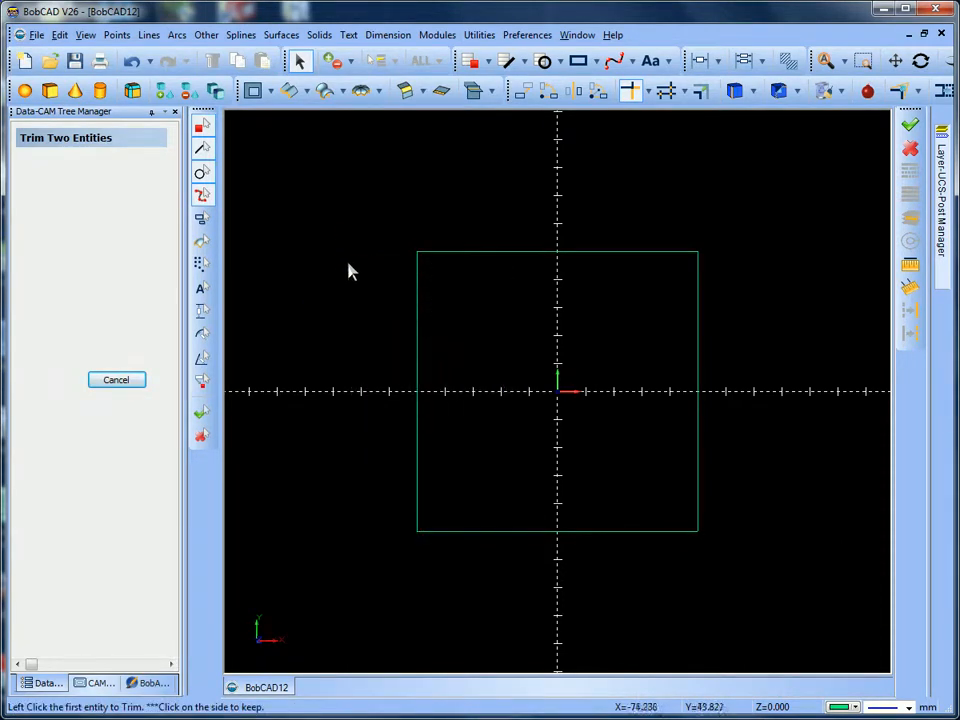